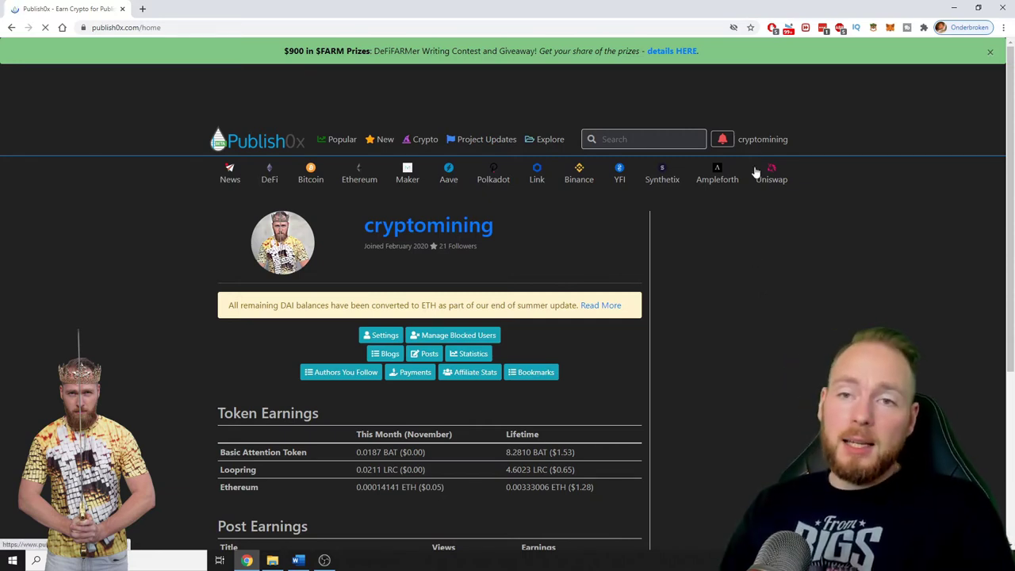
Step: Open the Create New Blog form from Your Blogs, then reopen the account menu
left_click(758, 141)
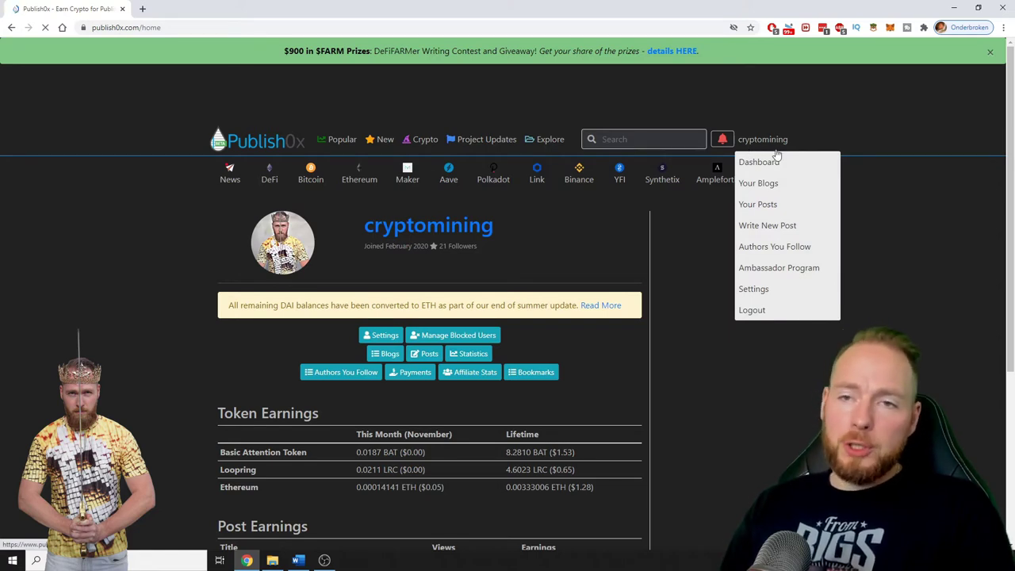
left_click(765, 183)
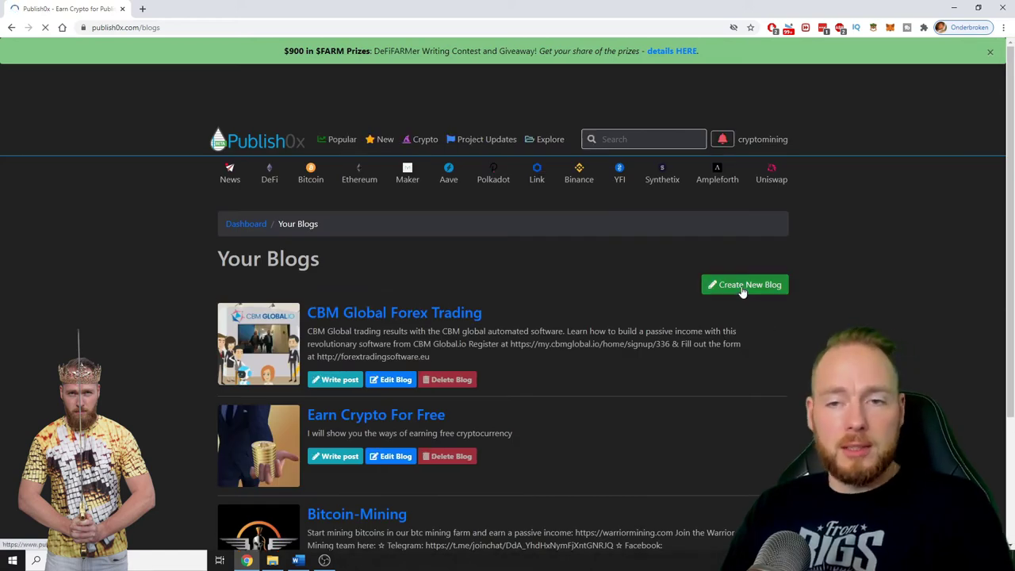
left_click(741, 288)
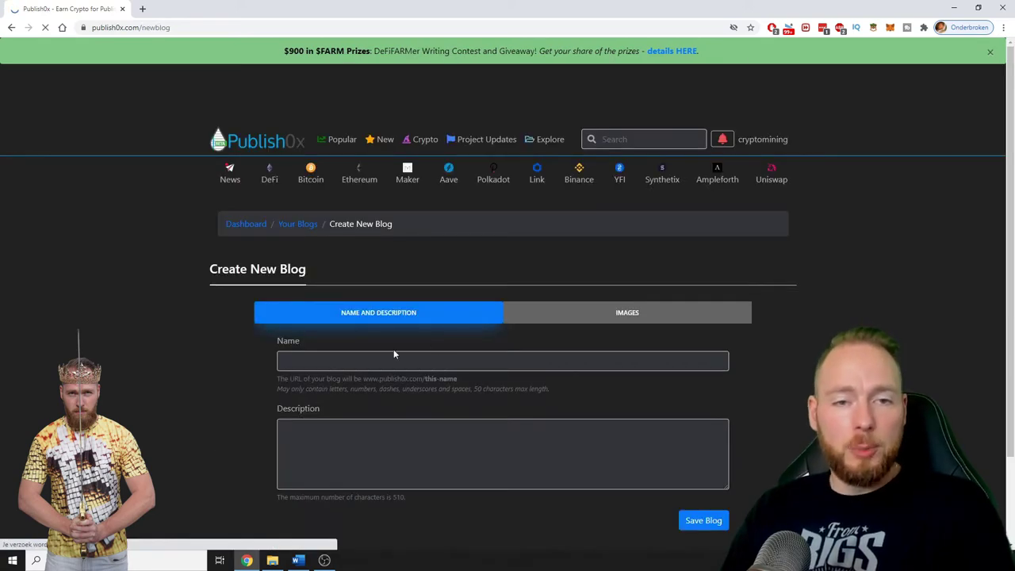
left_click(389, 361)
scroll(383, 361, "down", 2)
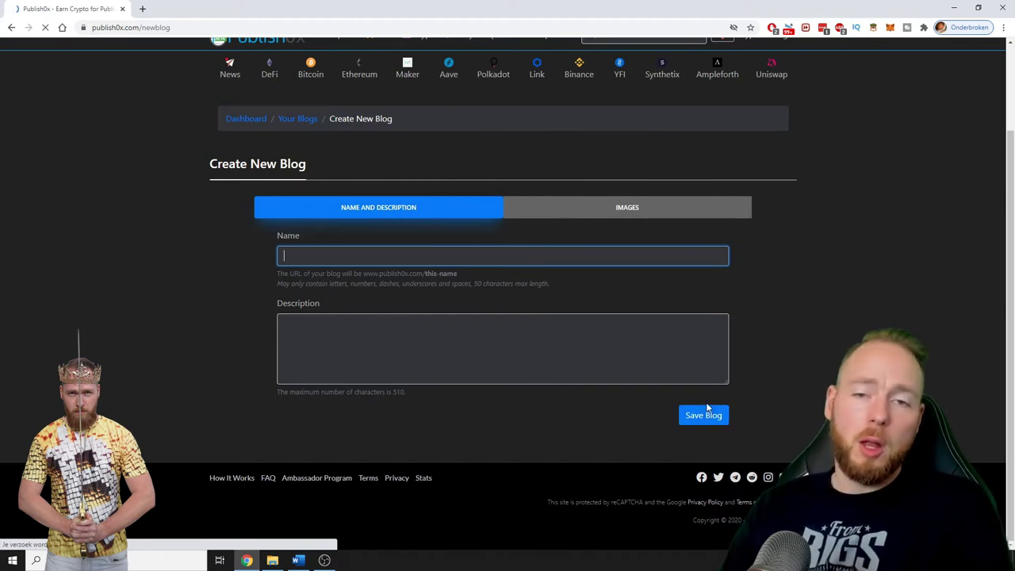
scroll(785, 365, "up", 3)
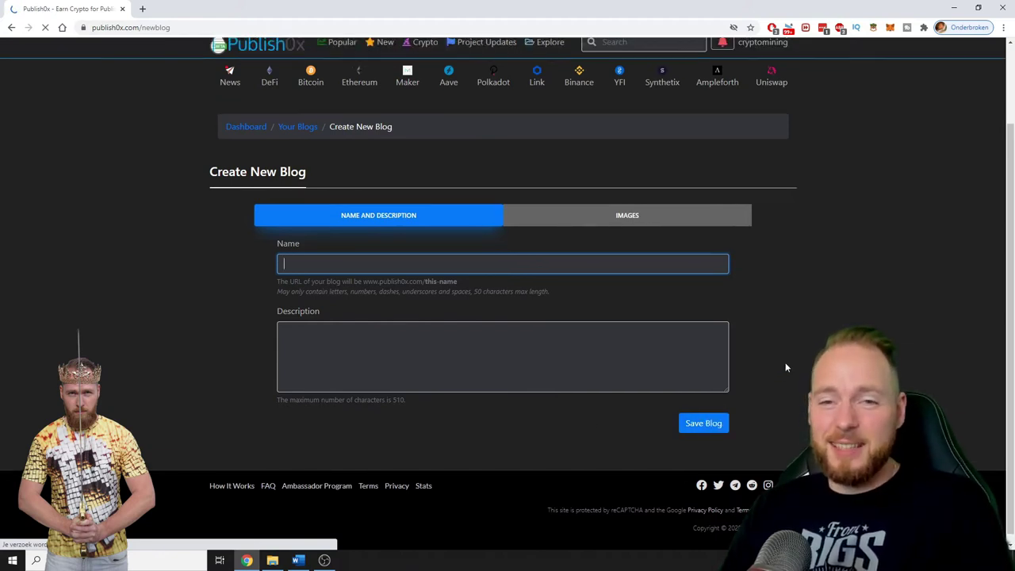
left_click(764, 140)
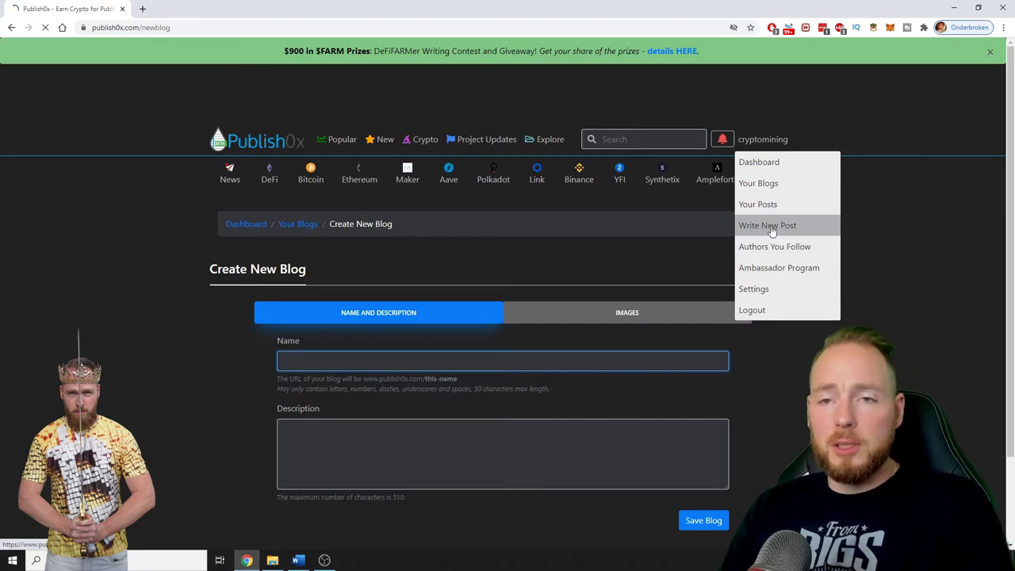
Step: Start a new post with Write New Post from the account menu
left_click(814, 232)
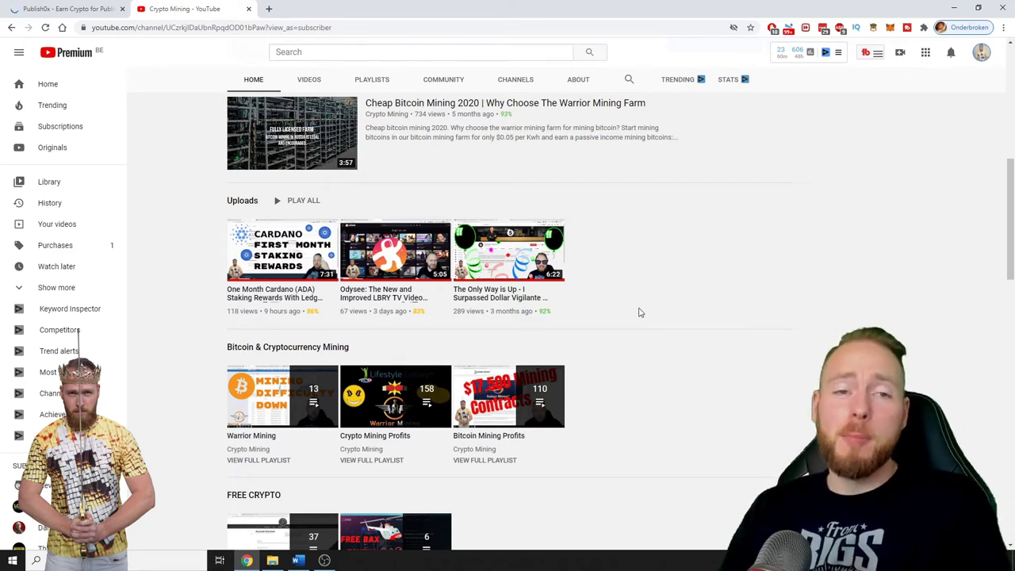
mouse_move(281, 250)
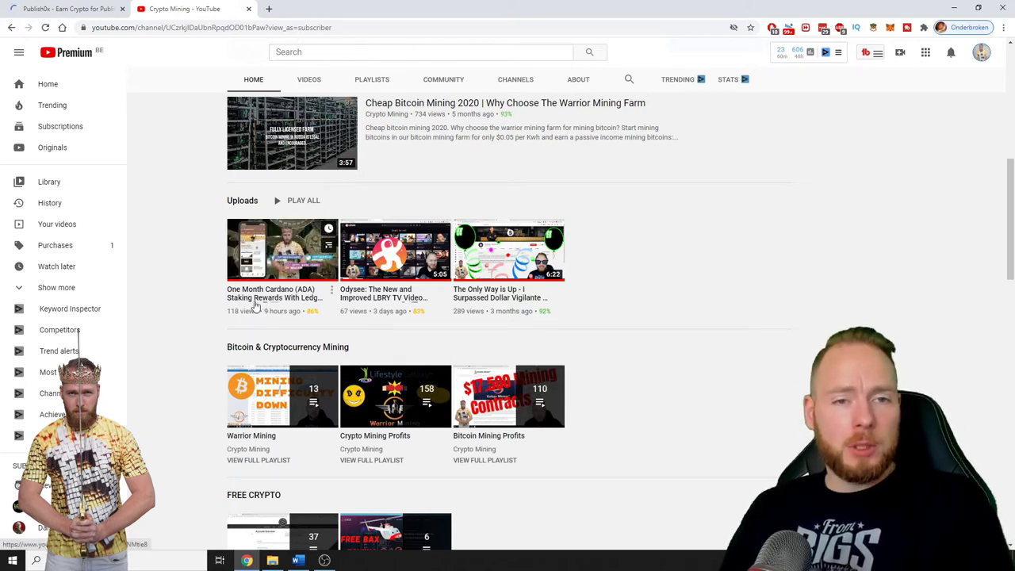
Step: Open the One Month Cardano (ADA) staking rewards video and expand its full description
left_click(257, 300)
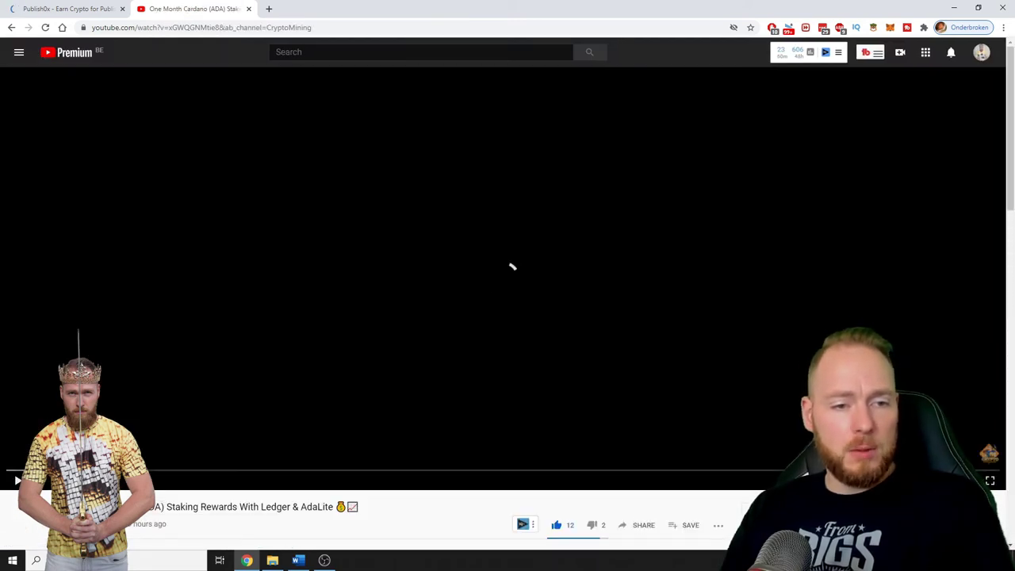
scroll(115, 363, "down", 3)
left_click(115, 361)
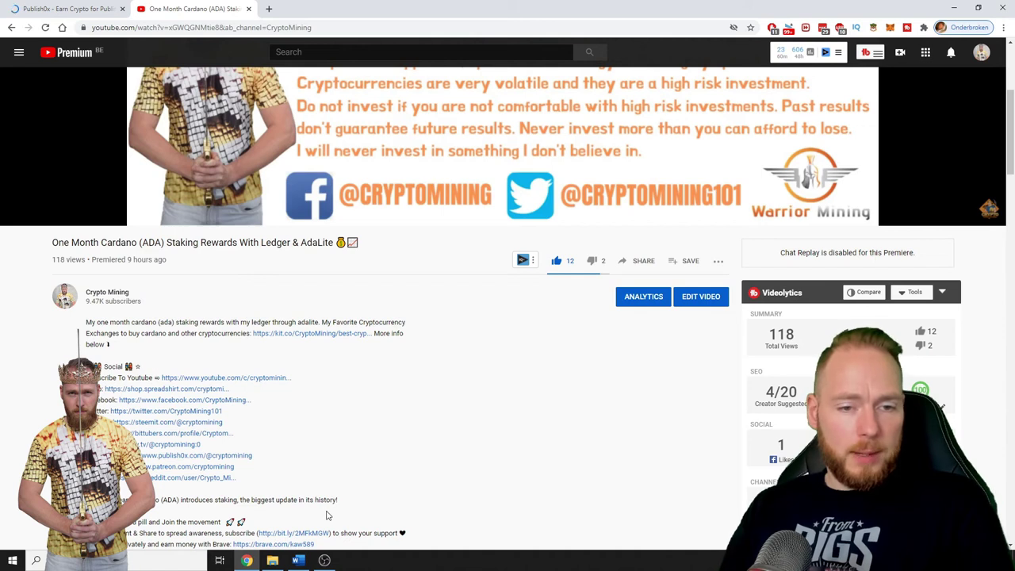
left_click(297, 560)
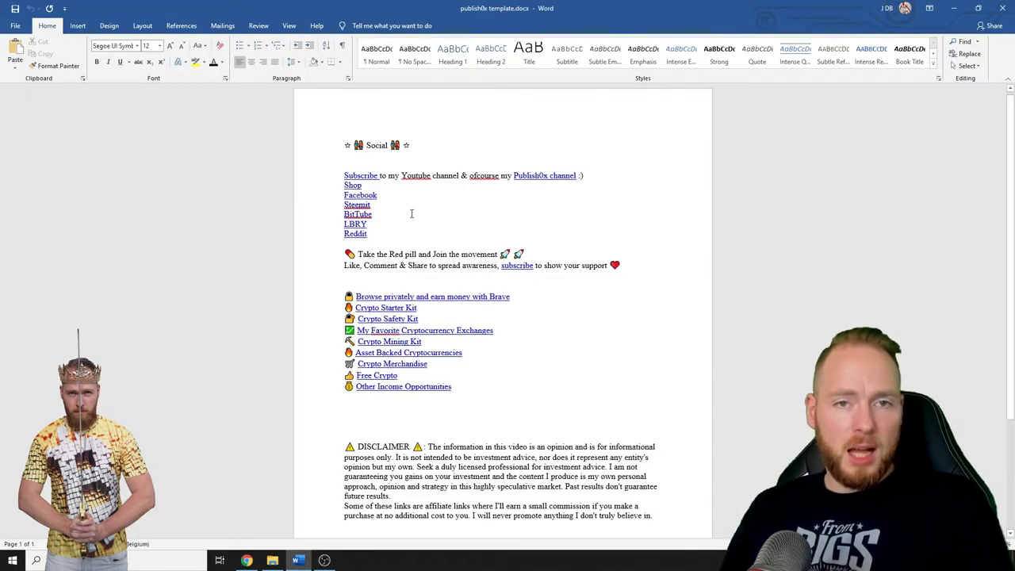
Step: Select the Word template text from the Social line through the disclaimer
left_click_drag(346, 145, 669, 492)
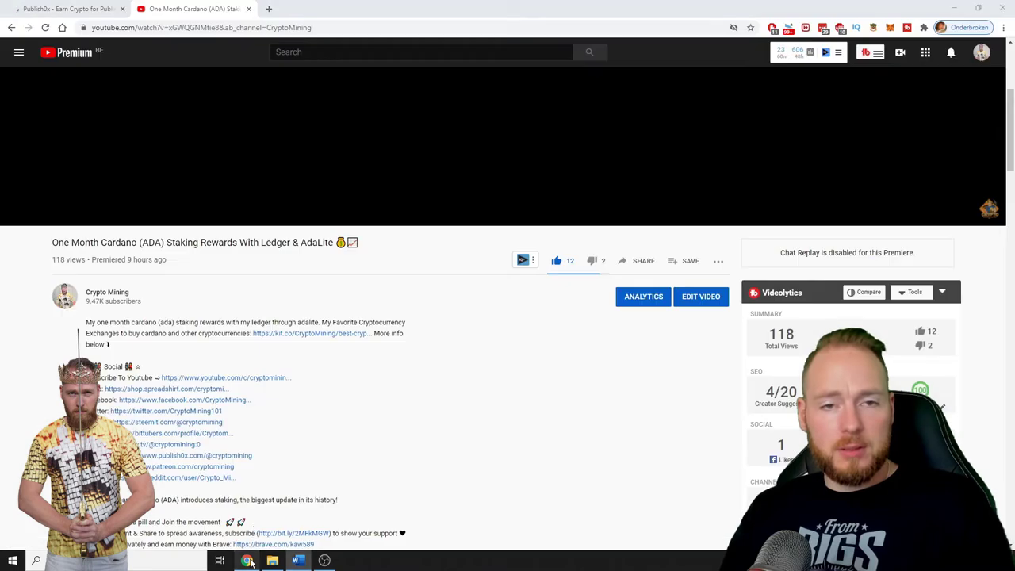
Step: Paste the social links, affiliate links and disclaimer template into the Publish0x post body
left_click(247, 560)
left_click(72, 9)
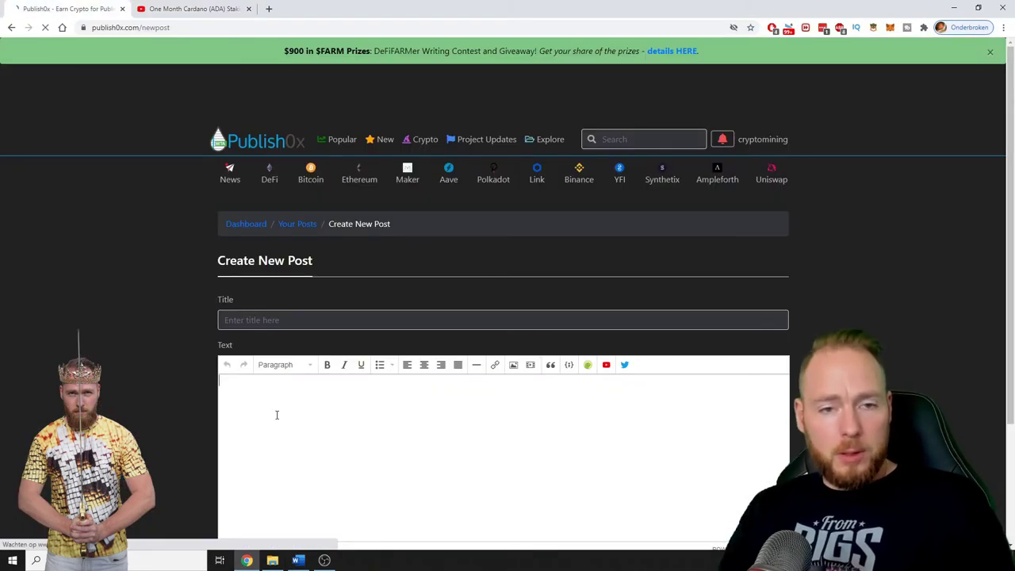
key("ctrl+v")
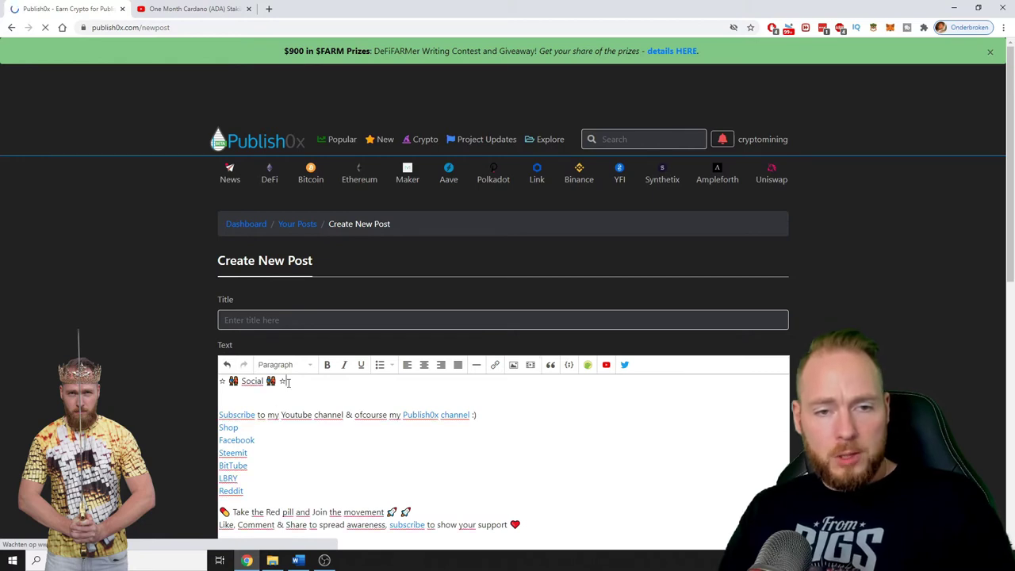
Step: Add blank lines under the Social line and remove stray text and extra empty lines
left_click(305, 392)
key("Return")
key("Return")
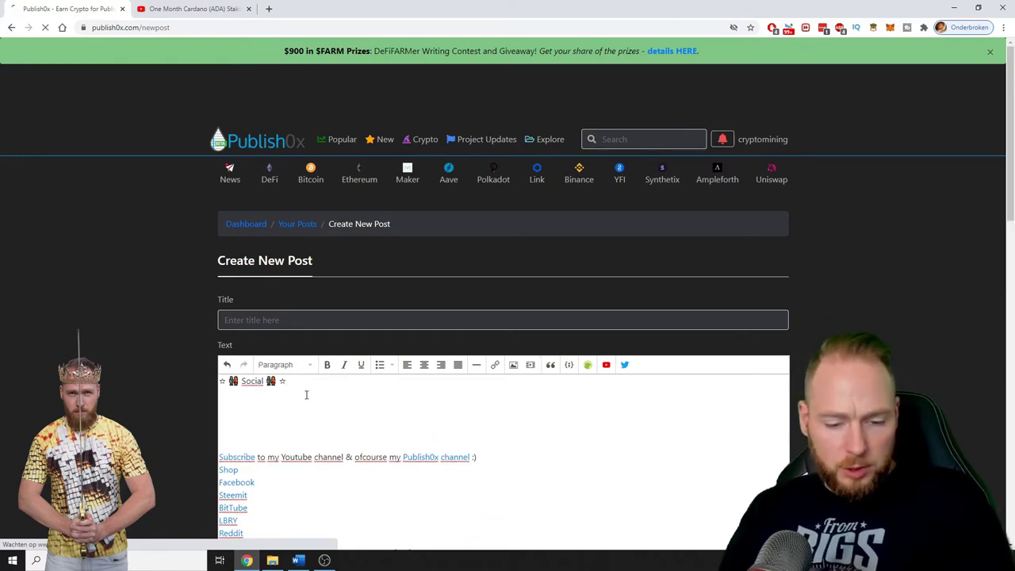
type("hi")
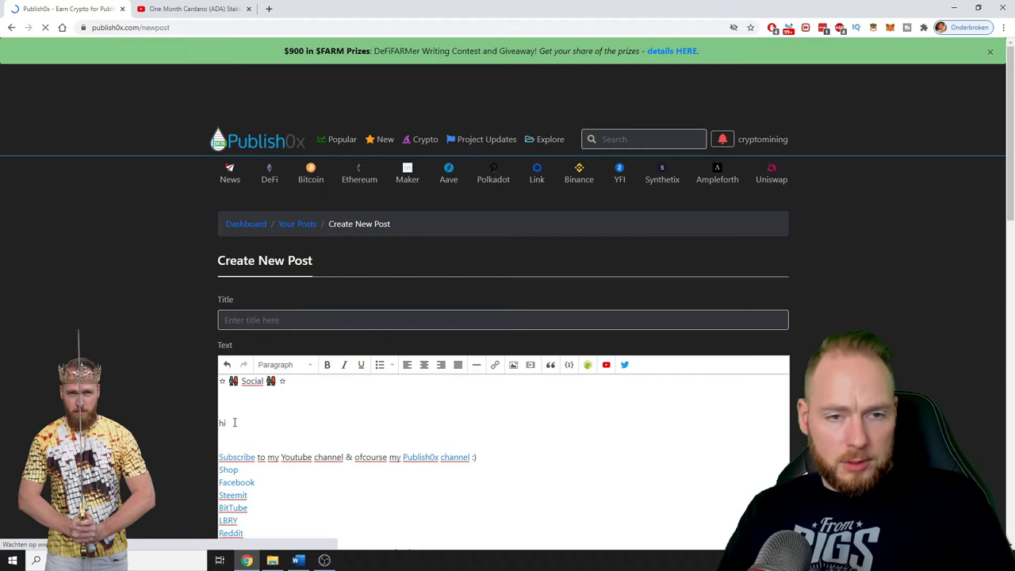
left_click(495, 365)
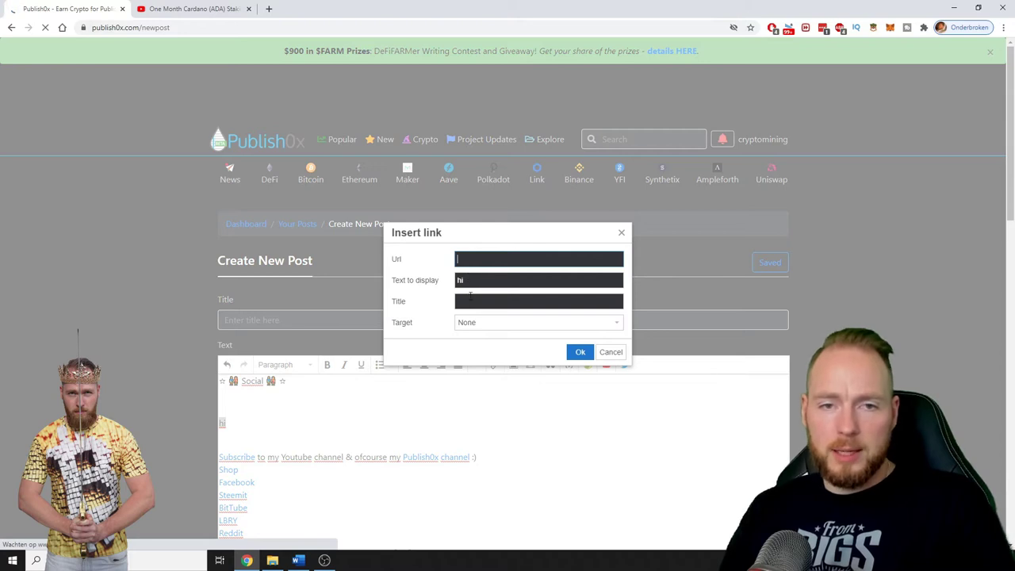
left_click(621, 235)
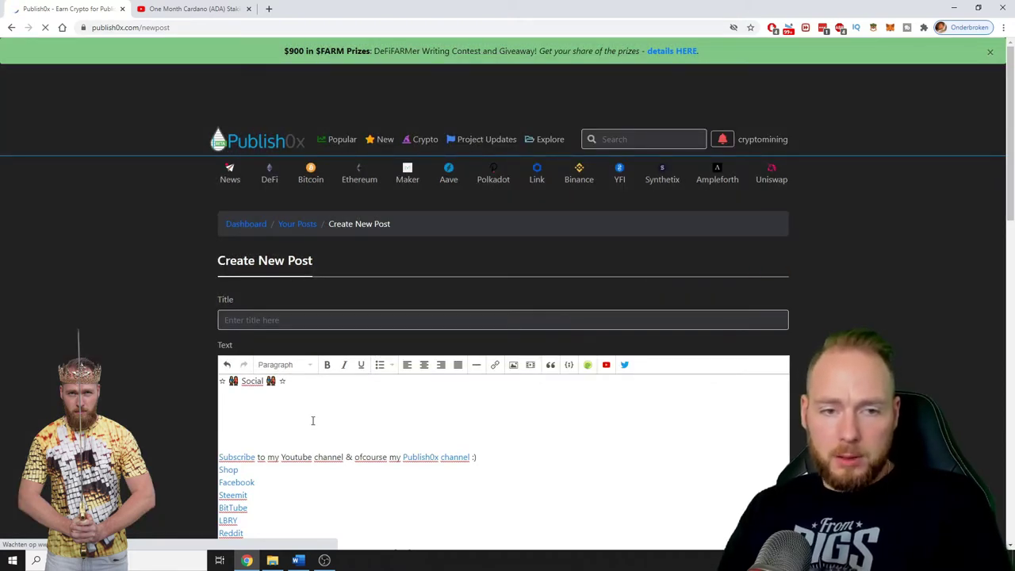
key("BackSpace")
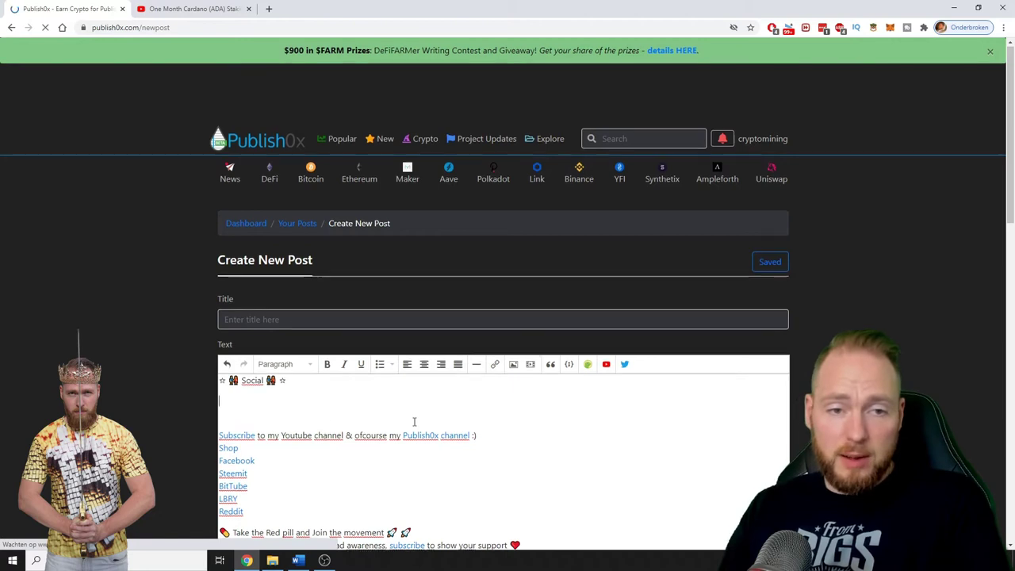
scroll(405, 398, "down", 2)
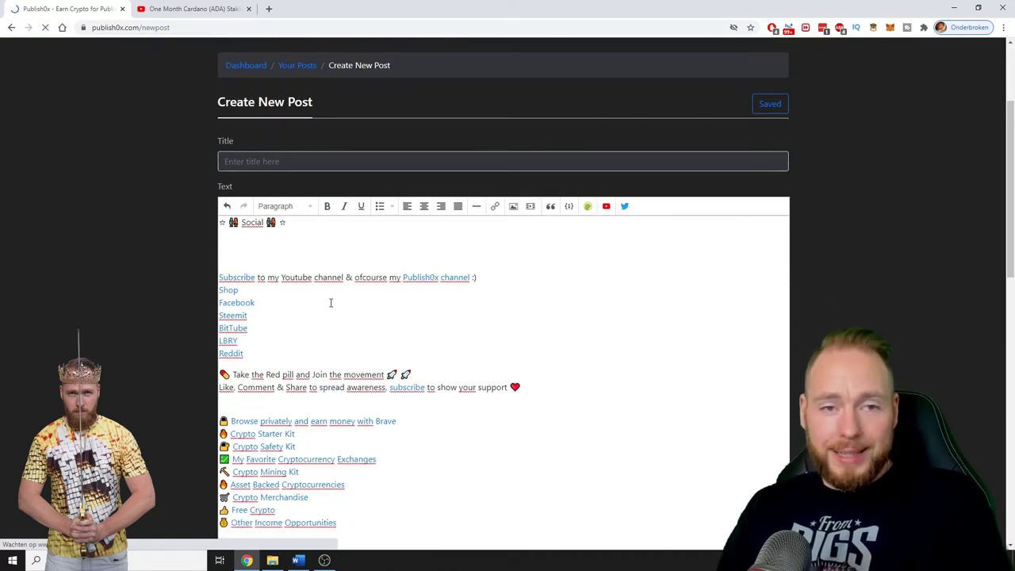
scroll(336, 314, "up", 1)
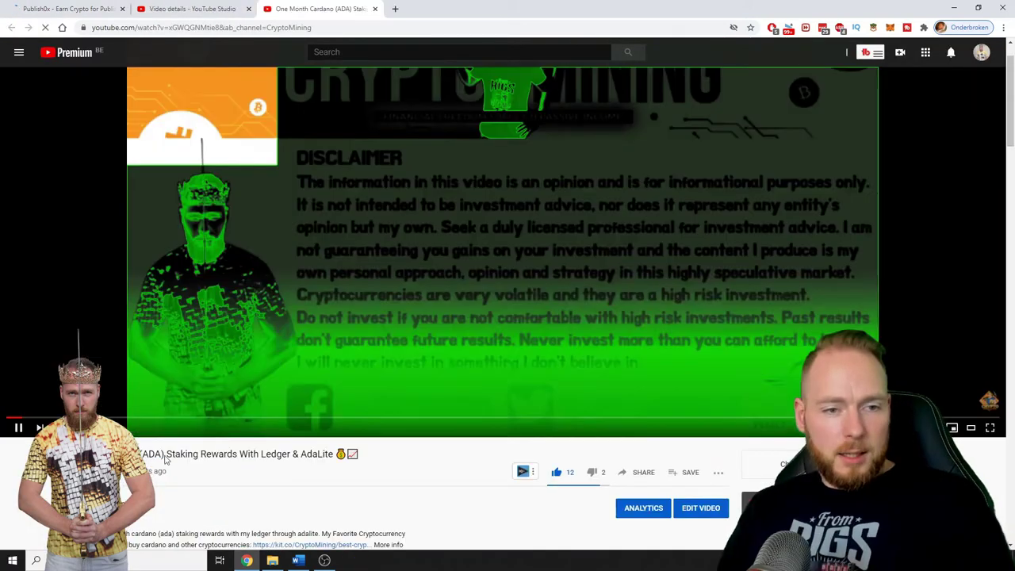
Step: Select the Cardano staking video's full title below the YouTube player
left_click_drag(144, 456, 367, 463)
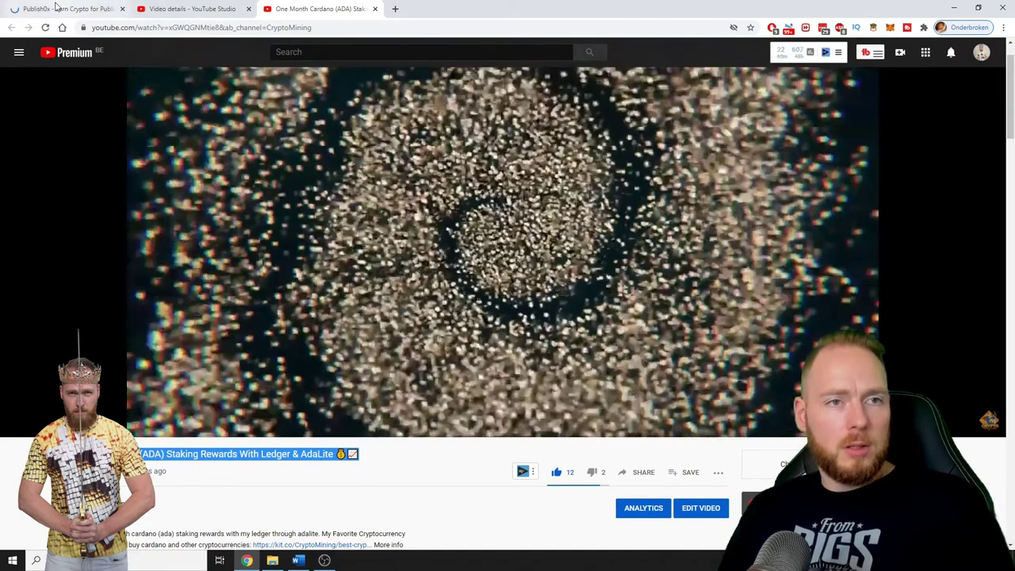
Step: Paste the Cardano staking rewards video title into the post's Title field
left_click(52, 9)
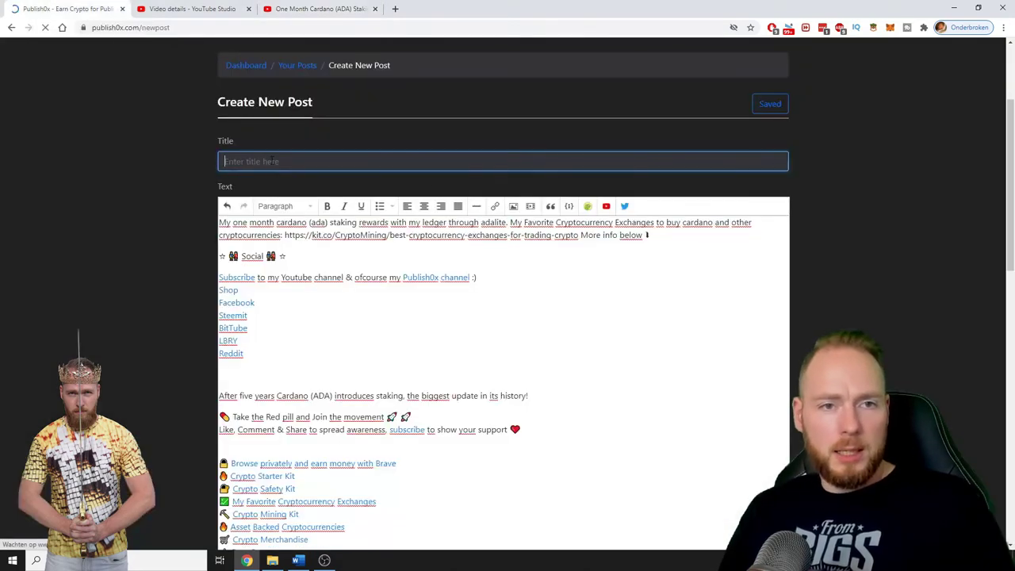
key("ctrl+v")
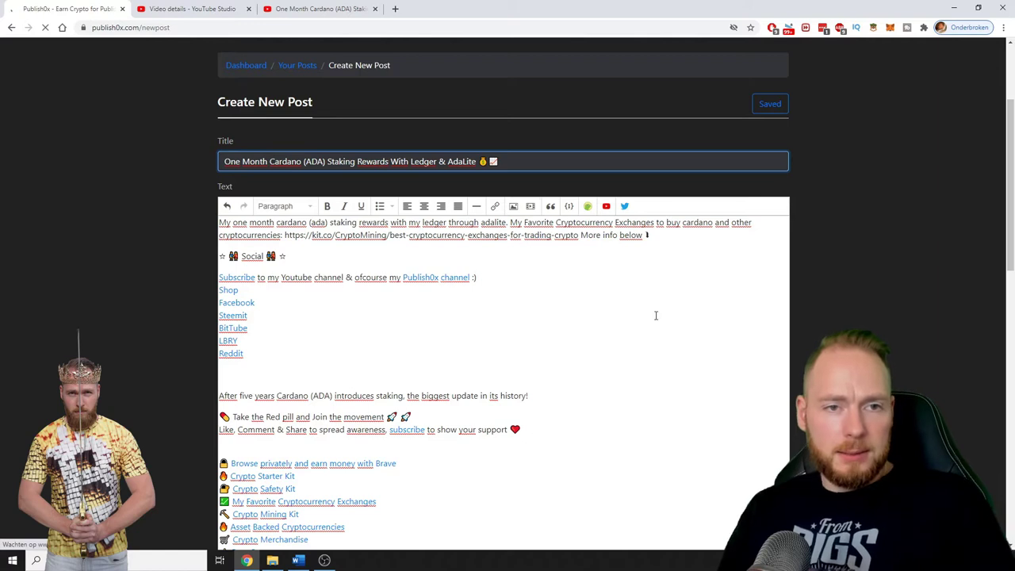
scroll(602, 285, "down", 2)
scroll(604, 284, "down", 2)
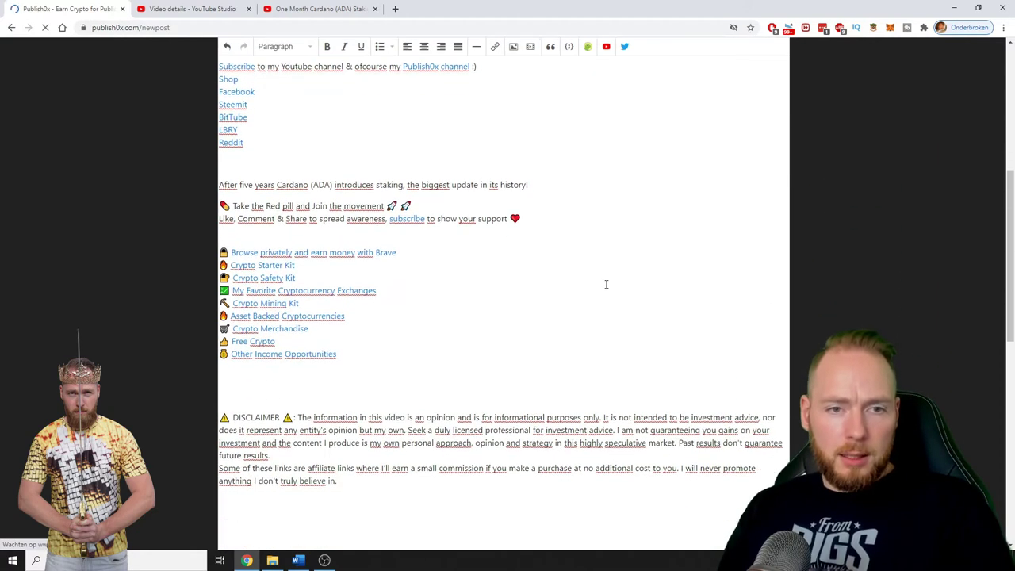
scroll(606, 284, "up", 4)
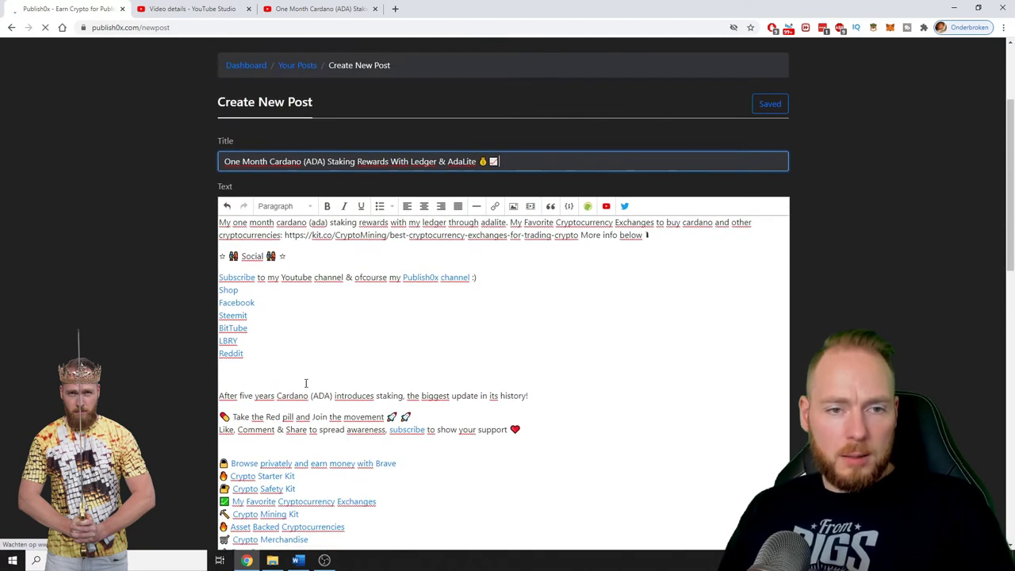
Step: Add a blank line after the 'After five years Cardano' introduction sentence
left_click_drag(220, 394, 306, 396)
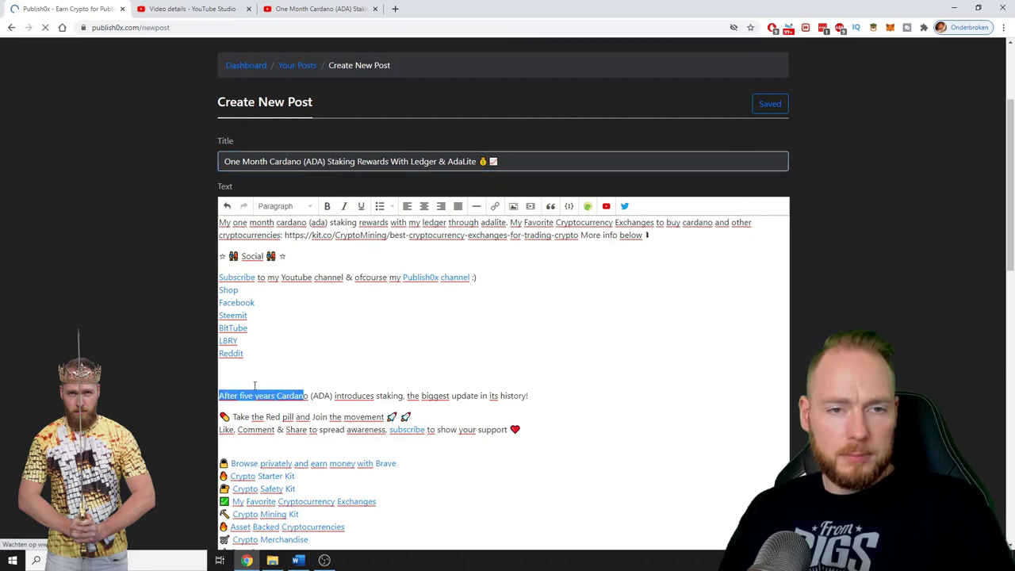
left_click(558, 395)
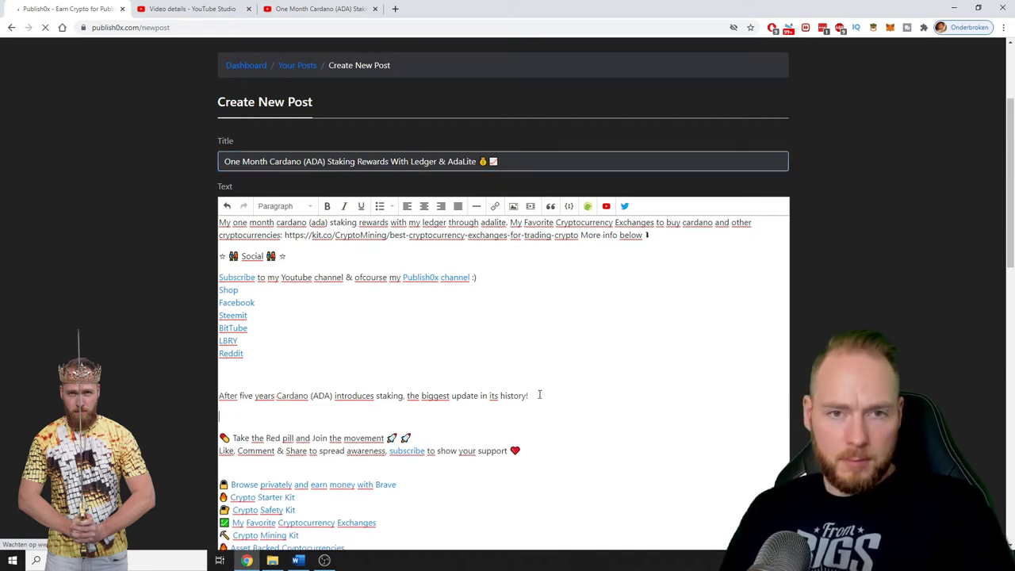
scroll(844, 258, "down", 5)
scroll(849, 254, "down", 4)
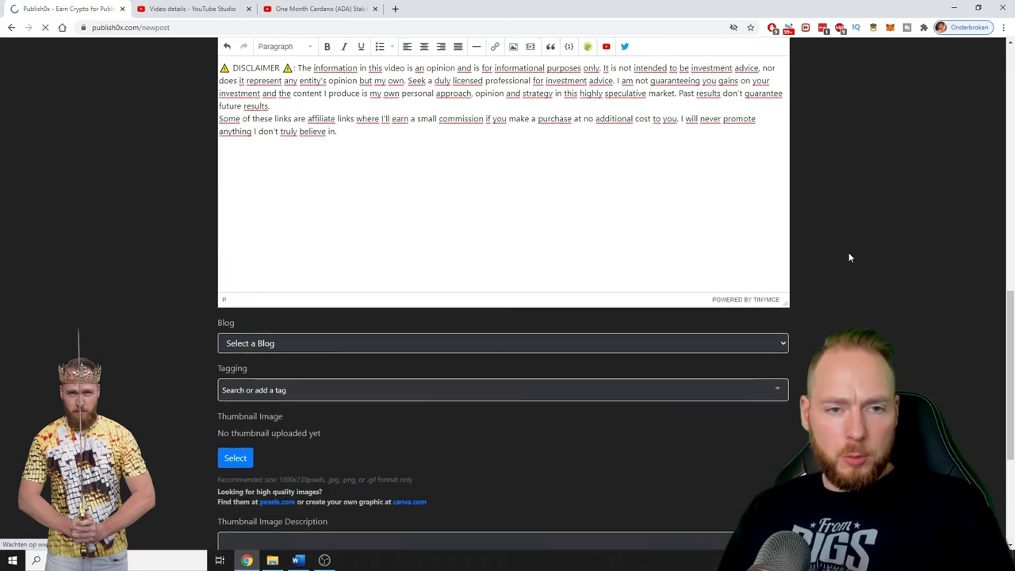
scroll(849, 253, "down", 2)
Step: Assign the post to the Earn Crypto For Free blog and show tag suggestions
left_click(345, 238)
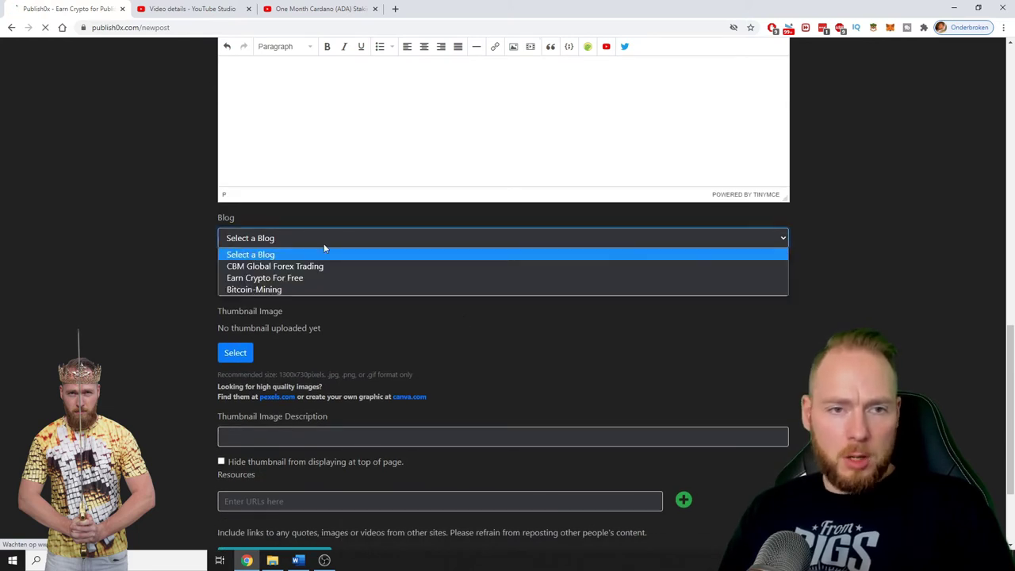
left_click(279, 277)
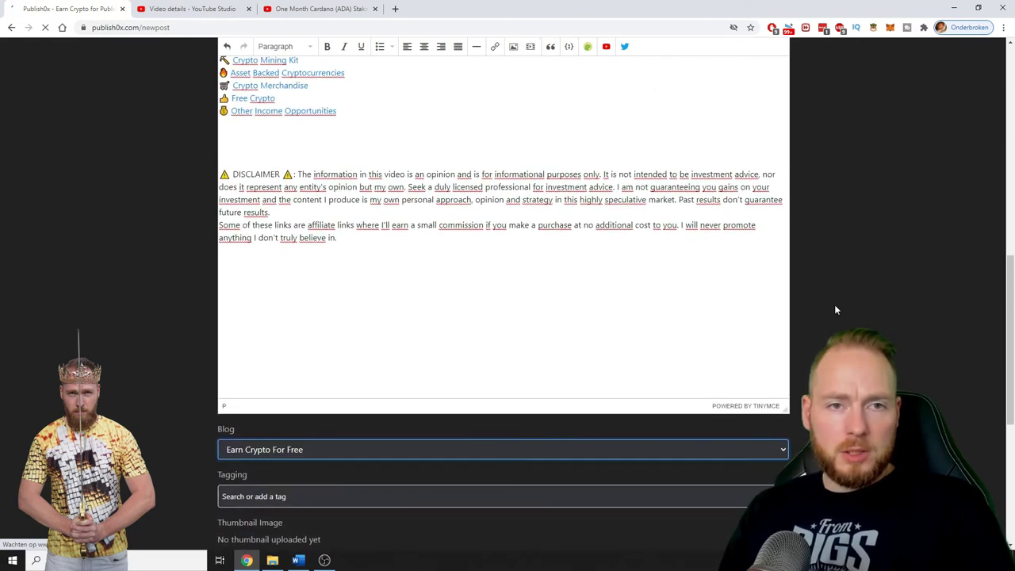
scroll(849, 311, "down", 3)
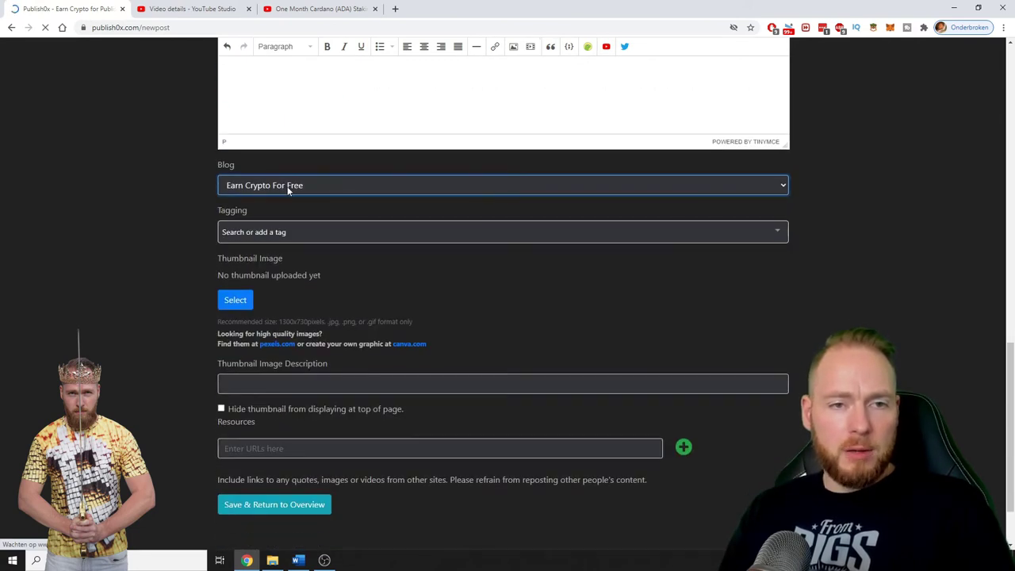
left_click(349, 229)
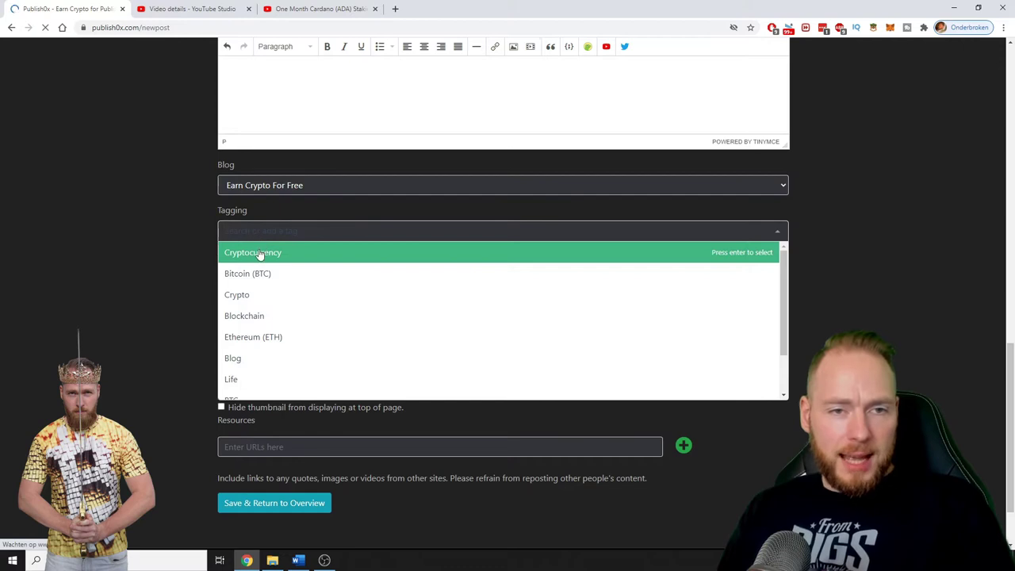
Step: Tag the post with Cardano (ADA) and Cryptocurrency
left_click(259, 252)
left_click(314, 232)
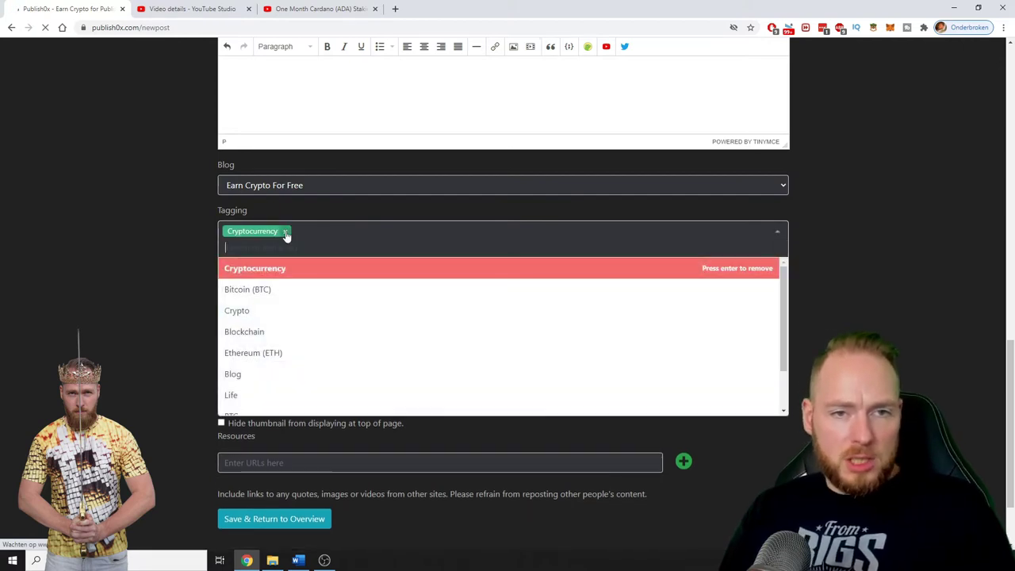
left_click(286, 233)
type("car")
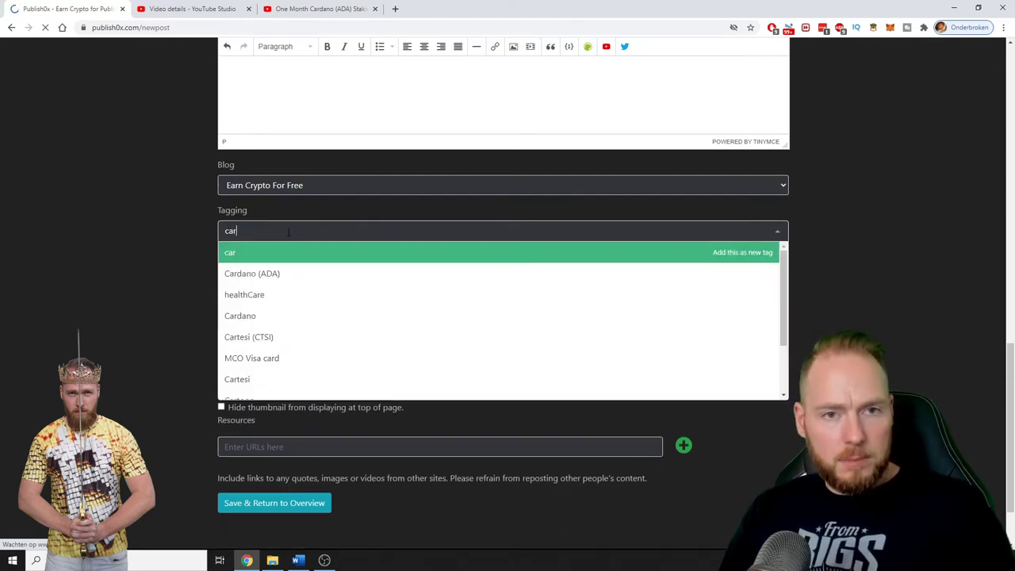
type("d")
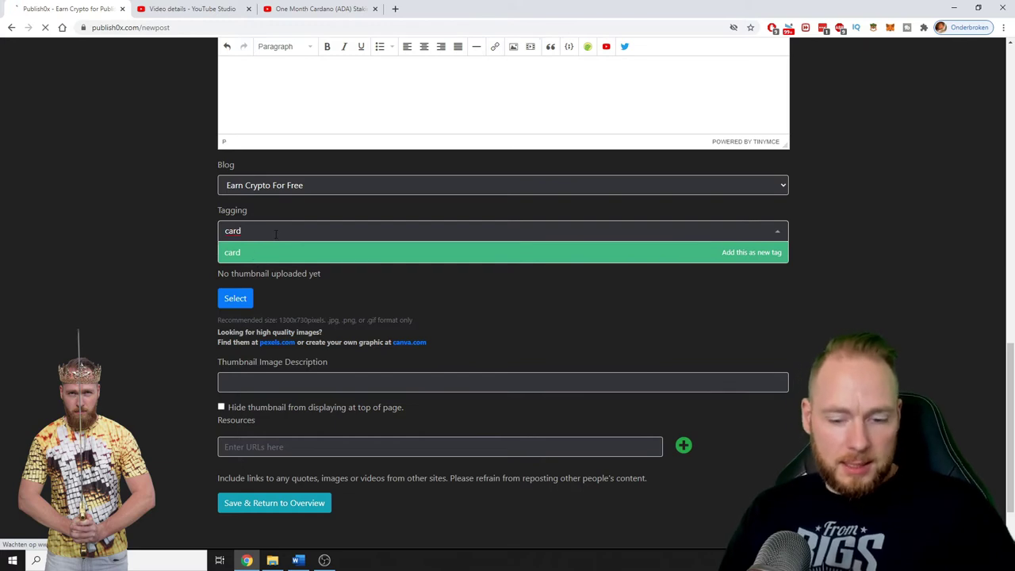
key("BackSpace")
left_click(262, 272)
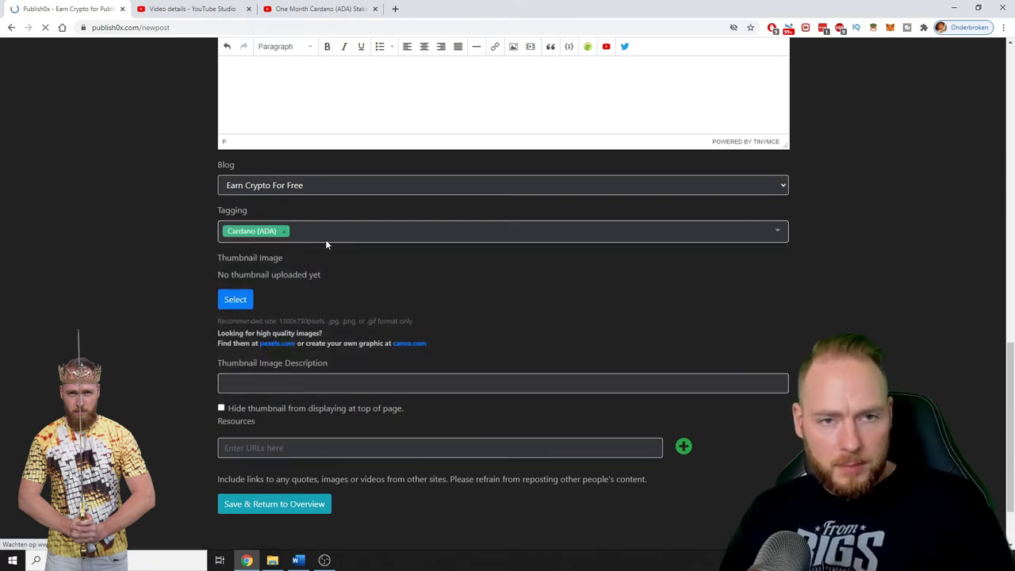
left_click(326, 235)
type("cry")
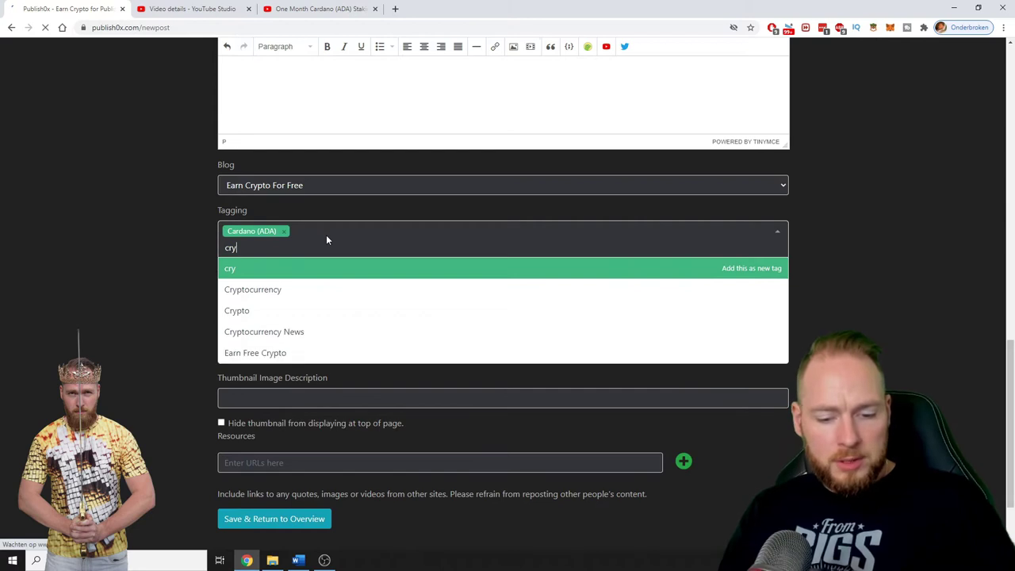
type("pt")
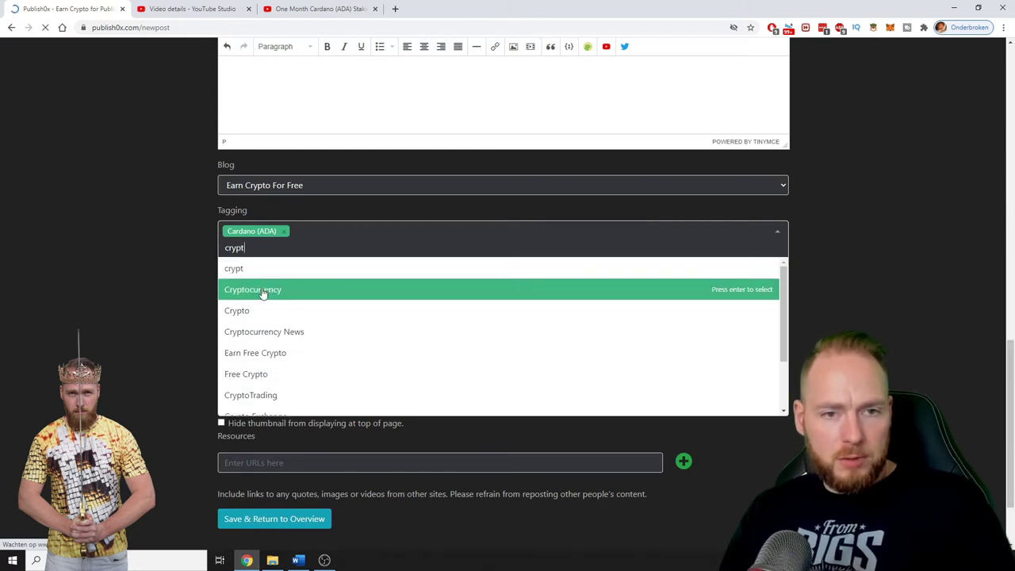
left_click(262, 291)
Step: Add the Earn Free Crypto, Free Crypto and Bitcoin (BTC) tags
left_click(388, 231)
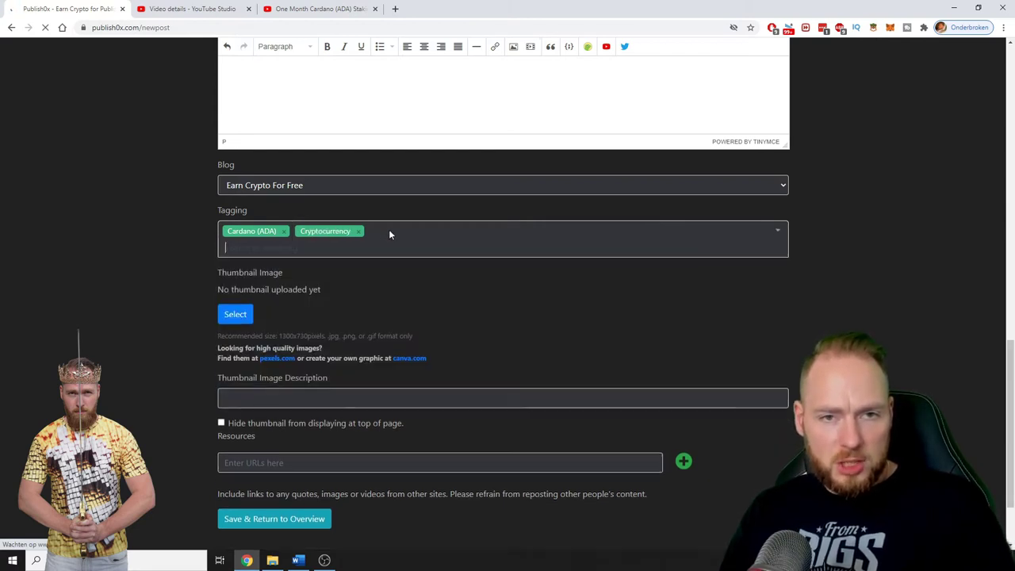
type("free")
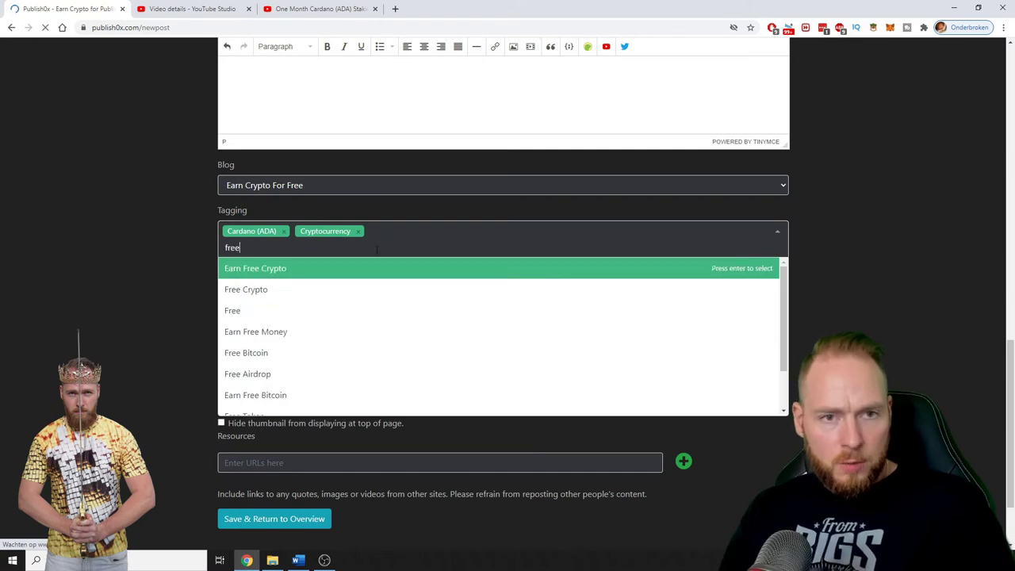
left_click(274, 269)
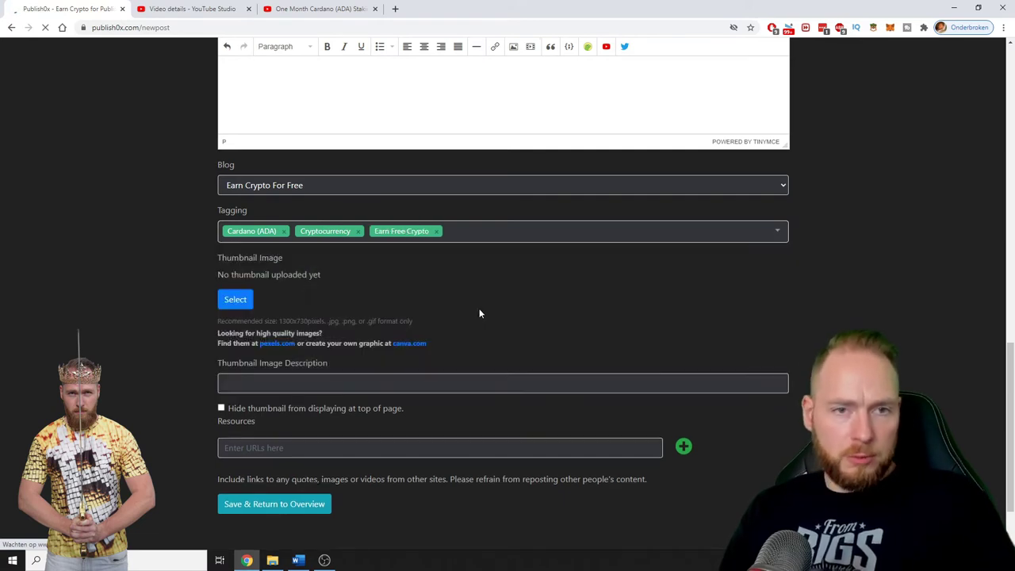
left_click(536, 238)
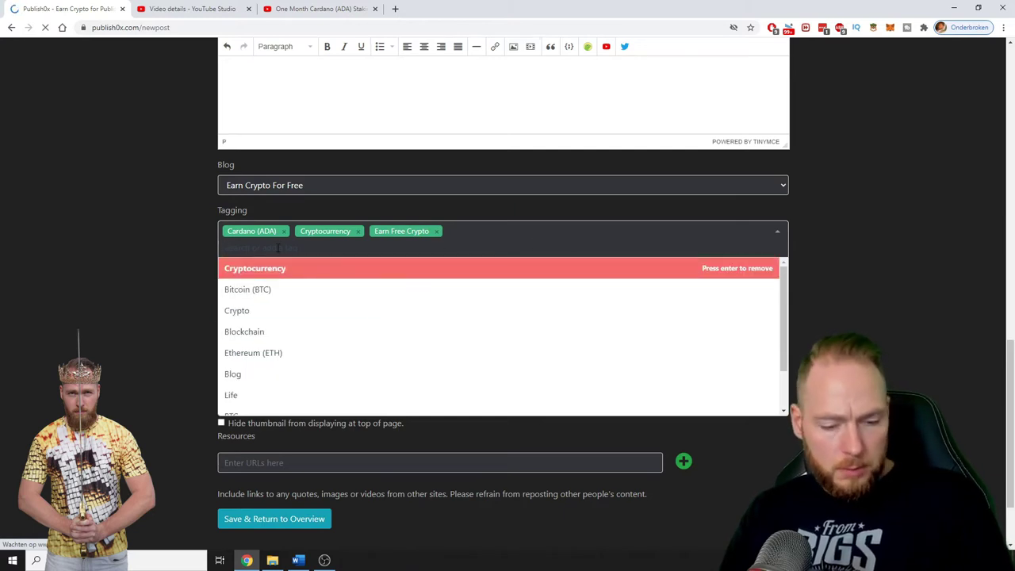
type("fre")
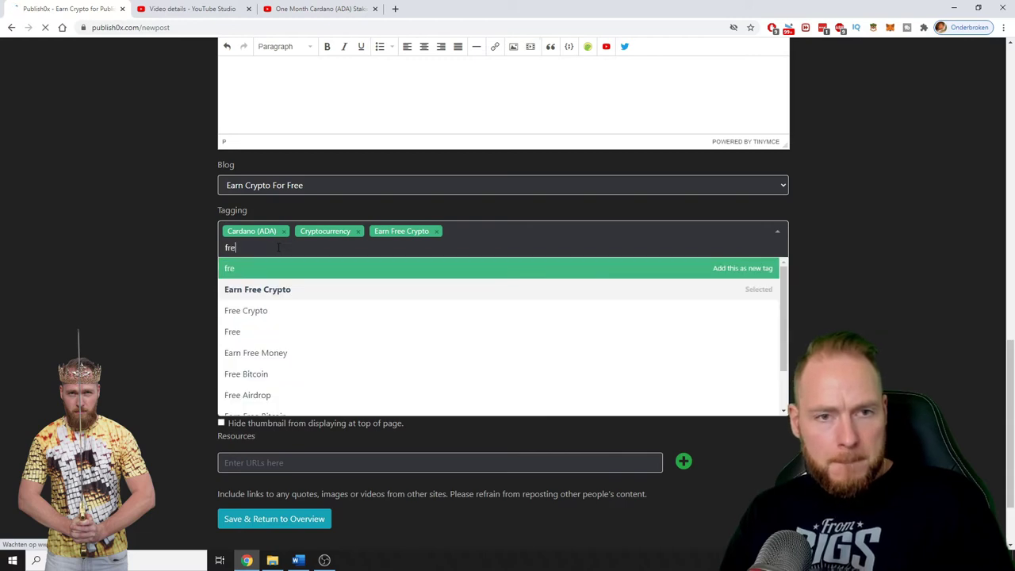
type("e")
left_click(252, 292)
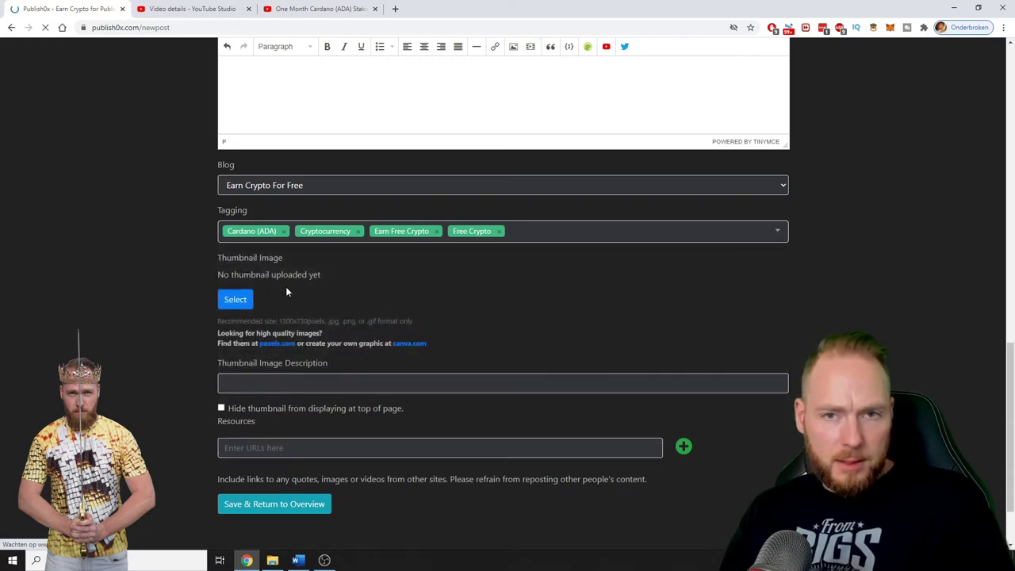
left_click(561, 238)
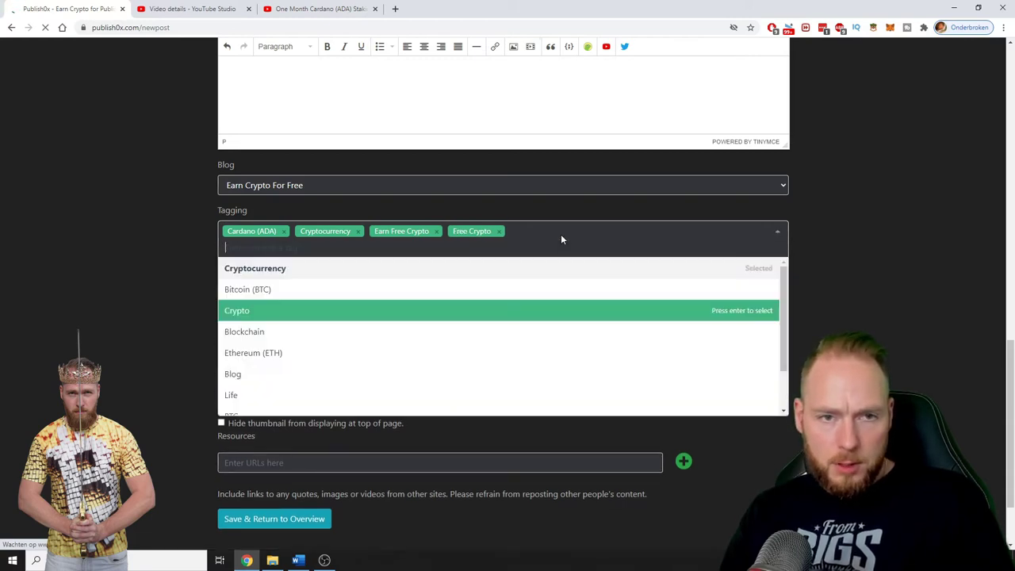
left_click(346, 290)
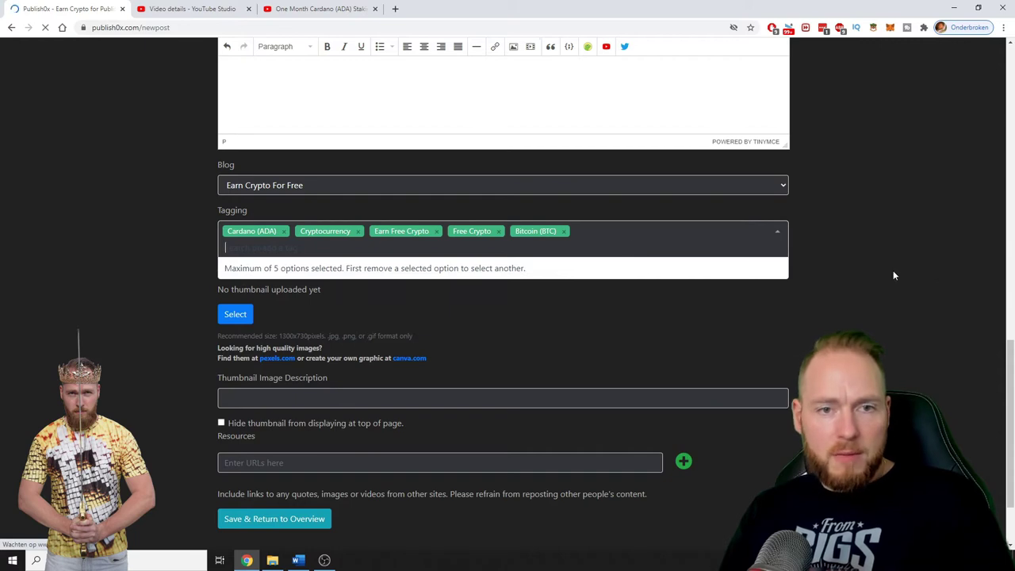
left_click(888, 272)
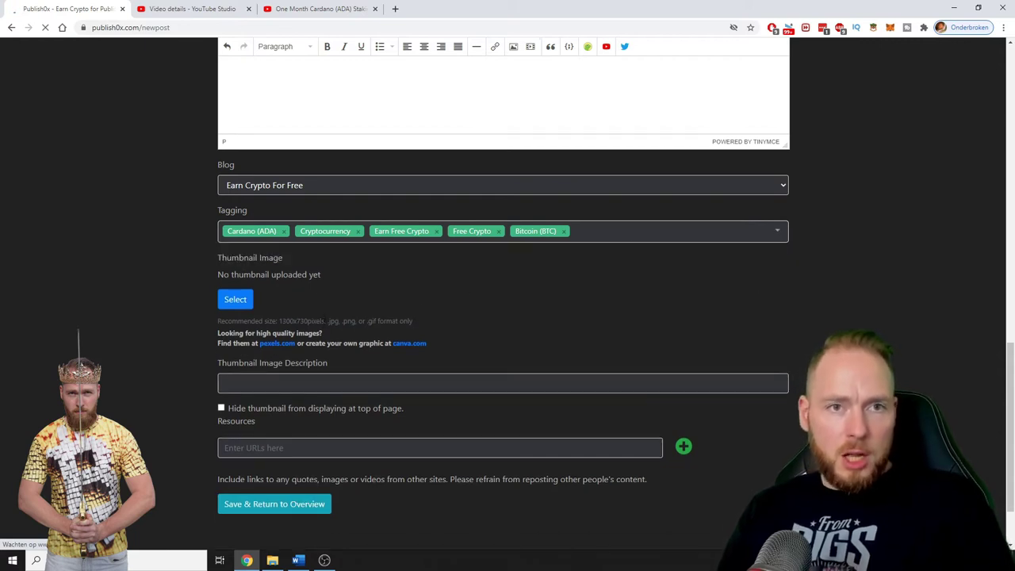
Step: Check the YouTube Studio details and thumbnail image tabs, then return to Publish0x
left_click(171, 7)
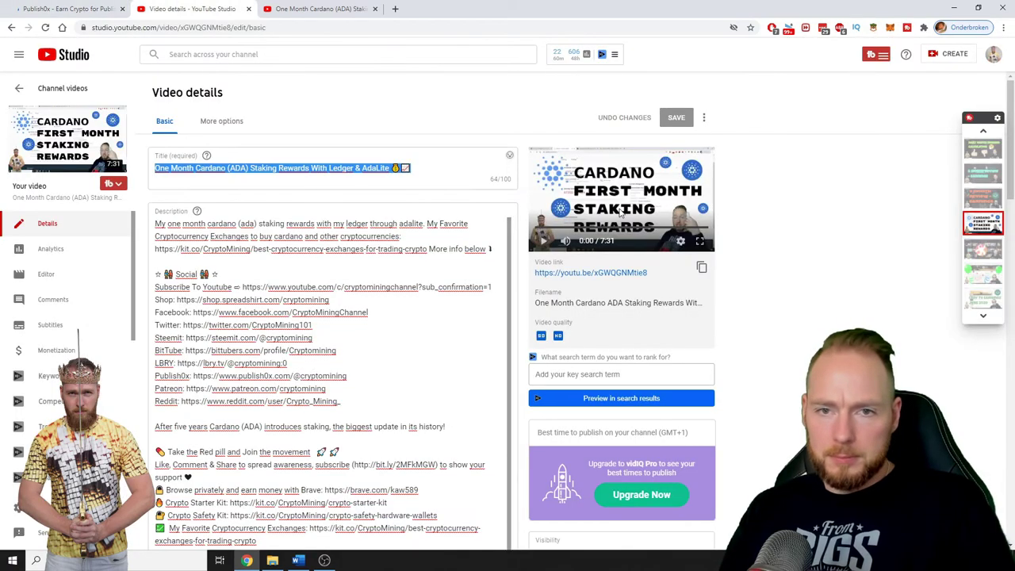
left_click(75, 9)
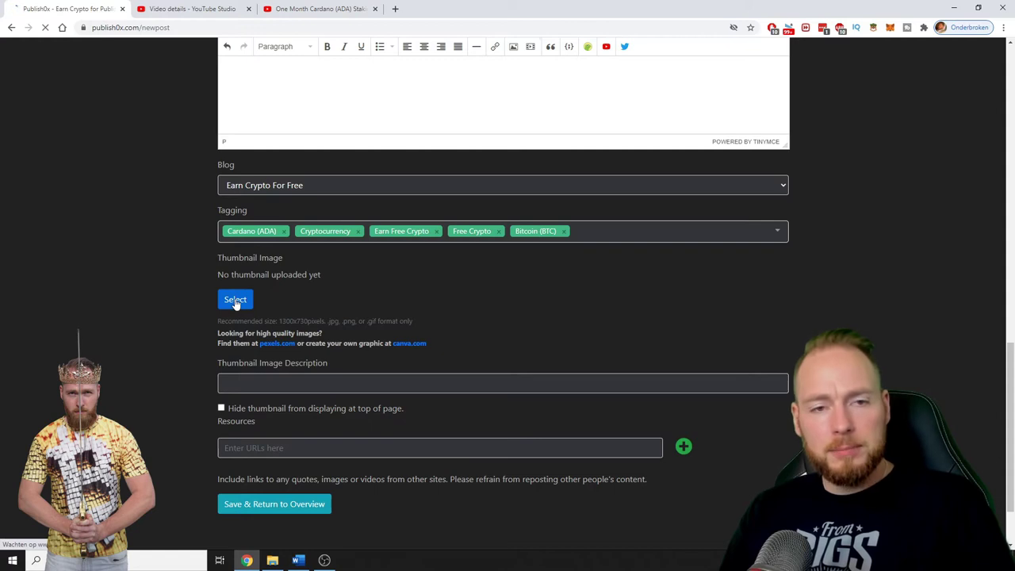
key("ctrl+3")
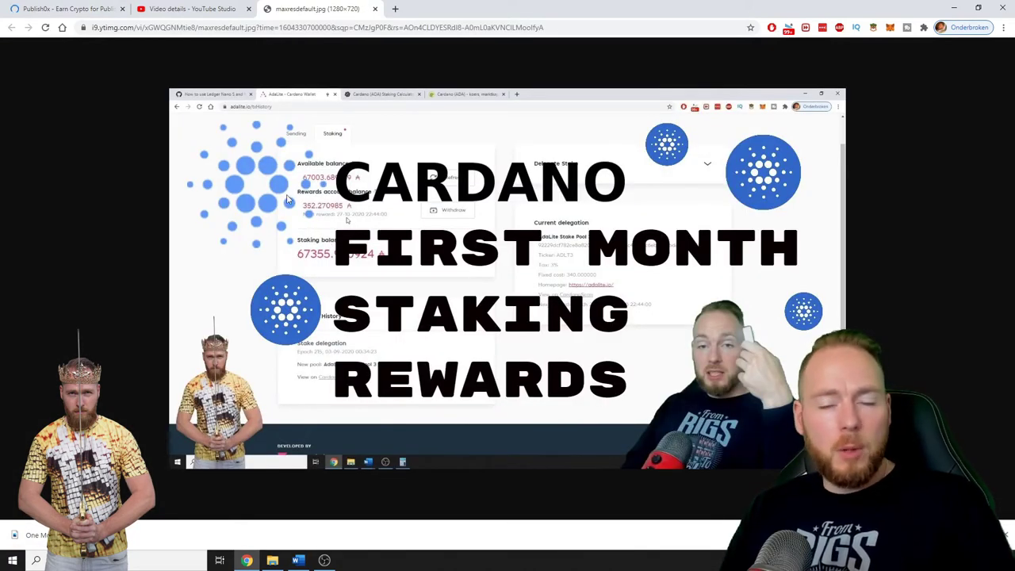
left_click(62, 9)
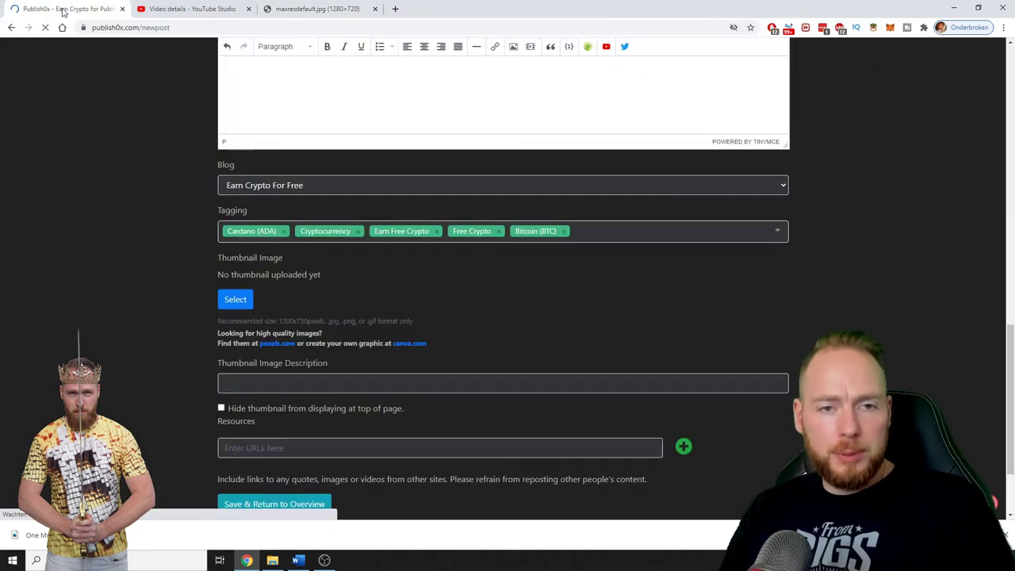
Step: Upload the Cardano First Month Staking Rewards image as the thumbnail, cropped to the full image
left_click(234, 300)
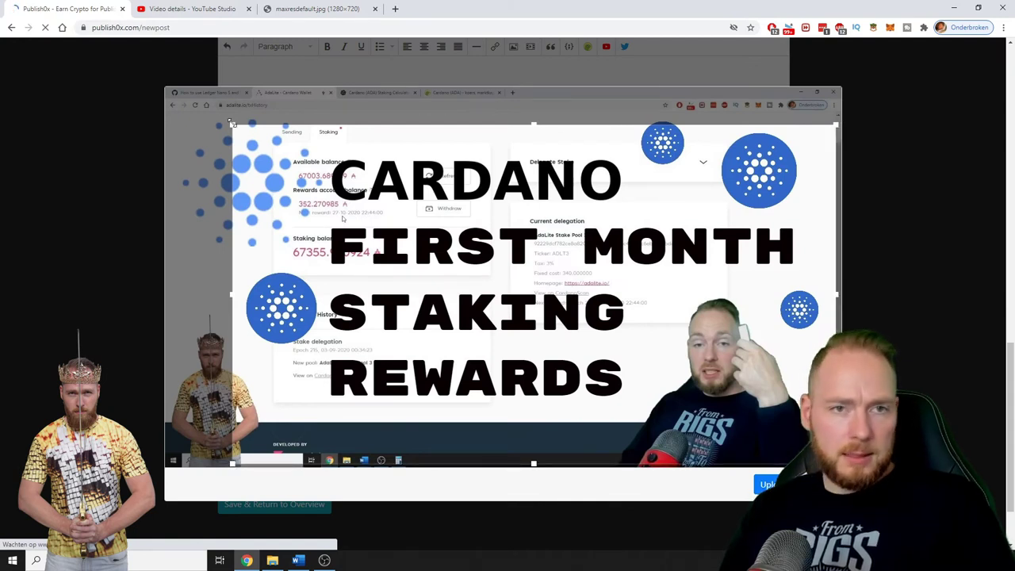
left_click_drag(234, 127, 168, 112)
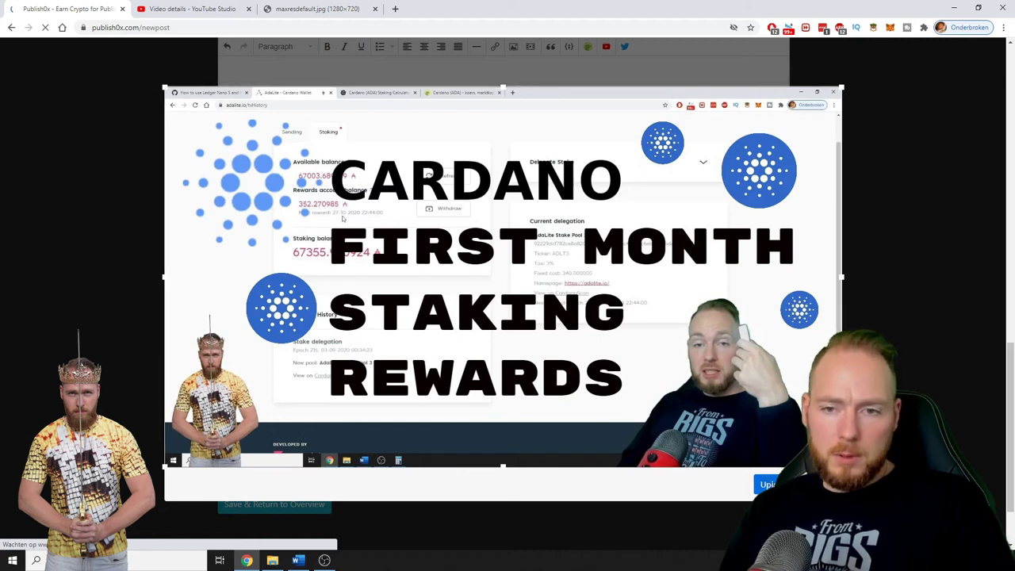
key("Return")
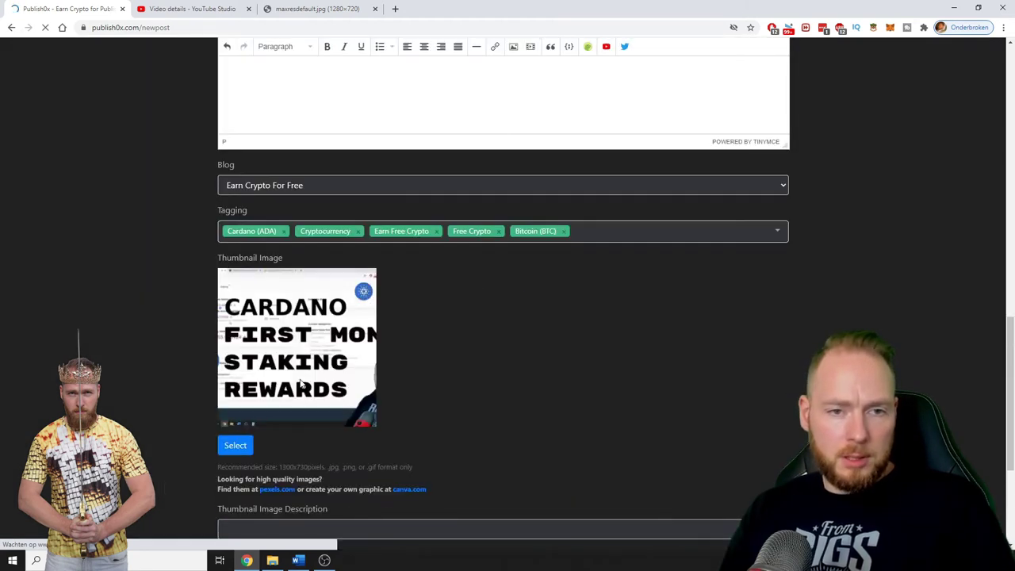
Step: Paste 'One Month Cardano (ADA) Staking Rewards With Ledger & AdaLite' as the thumbnail image description
scroll(600, 376, "down", 2)
scroll(266, 285, "down", 1)
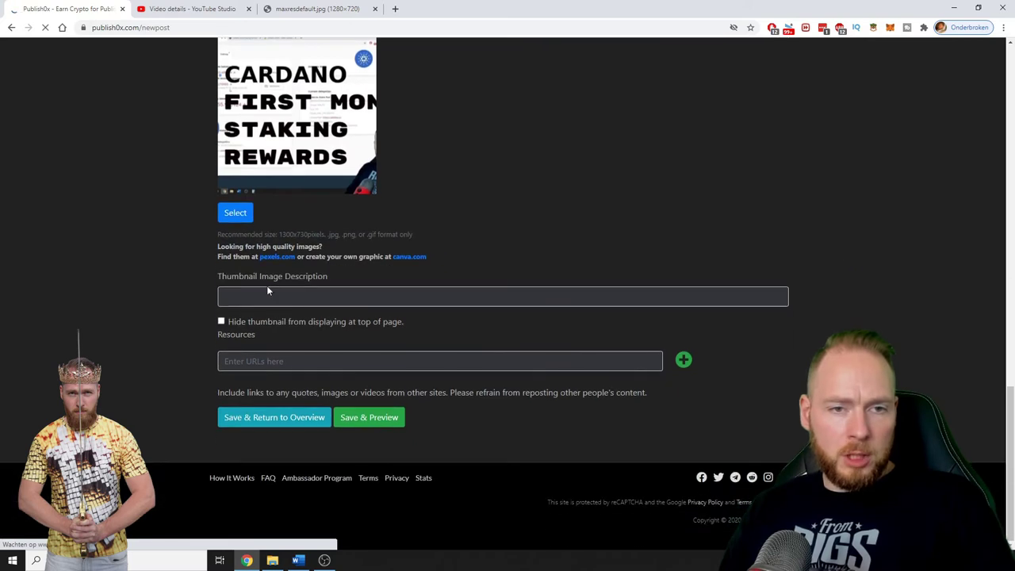
left_click(267, 290)
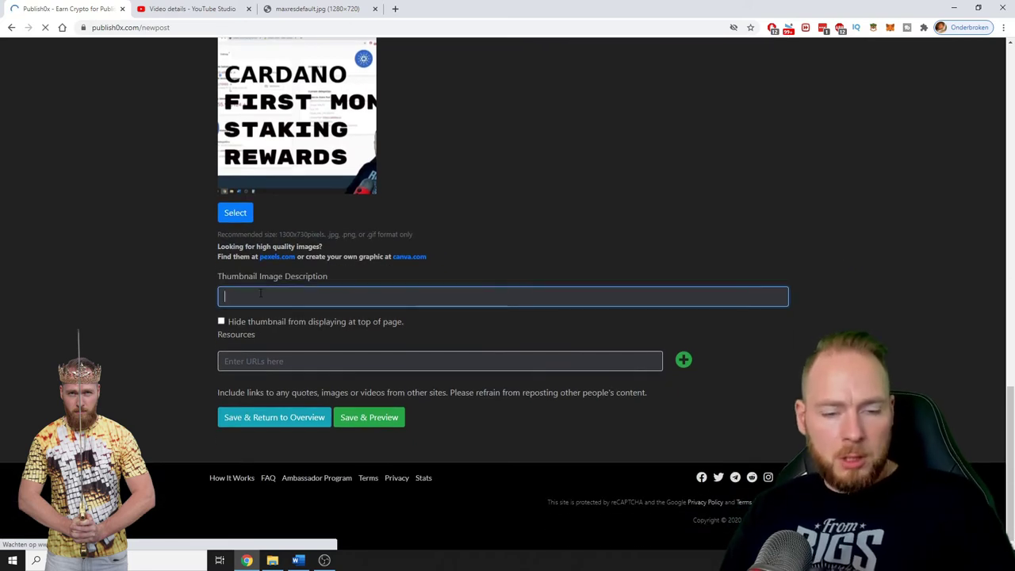
type("One Month Cardano (ADA) Staking Rewards With Ledger & AdaLite 💰 📈")
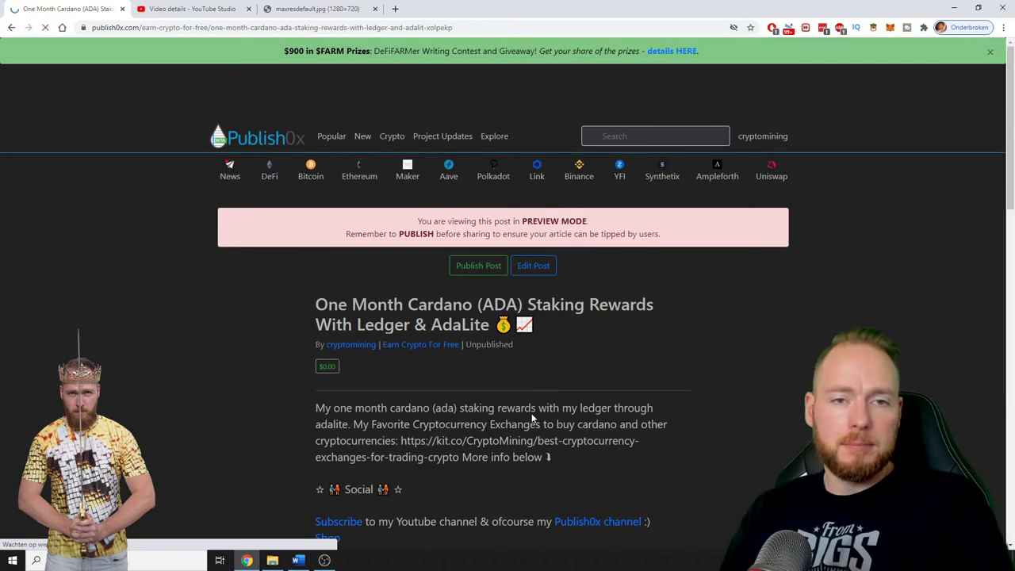
Step: Scroll the preview and briefly select the exchanges link text in the post
scroll(758, 325, "down", 3)
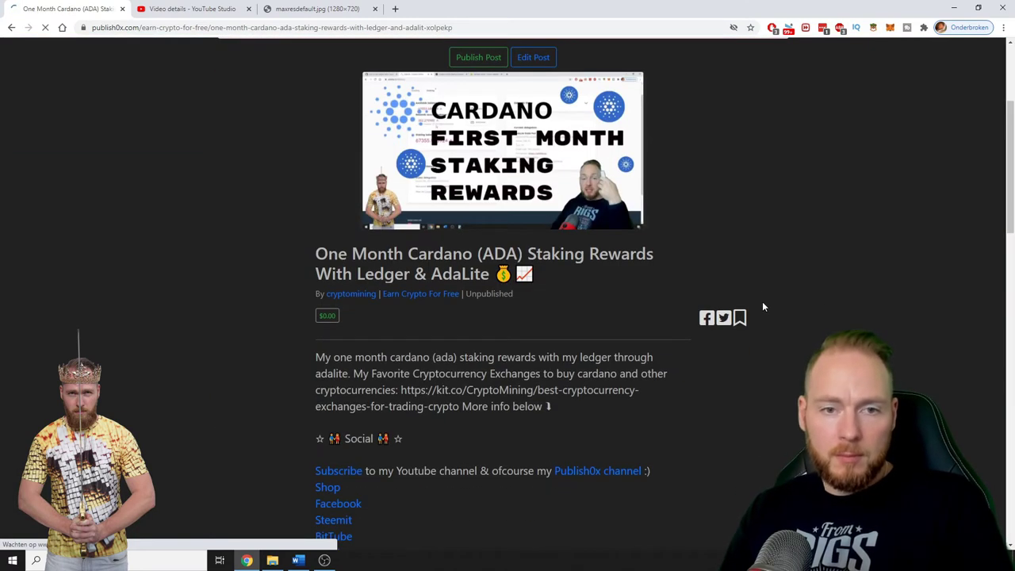
scroll(795, 249, "down", 2)
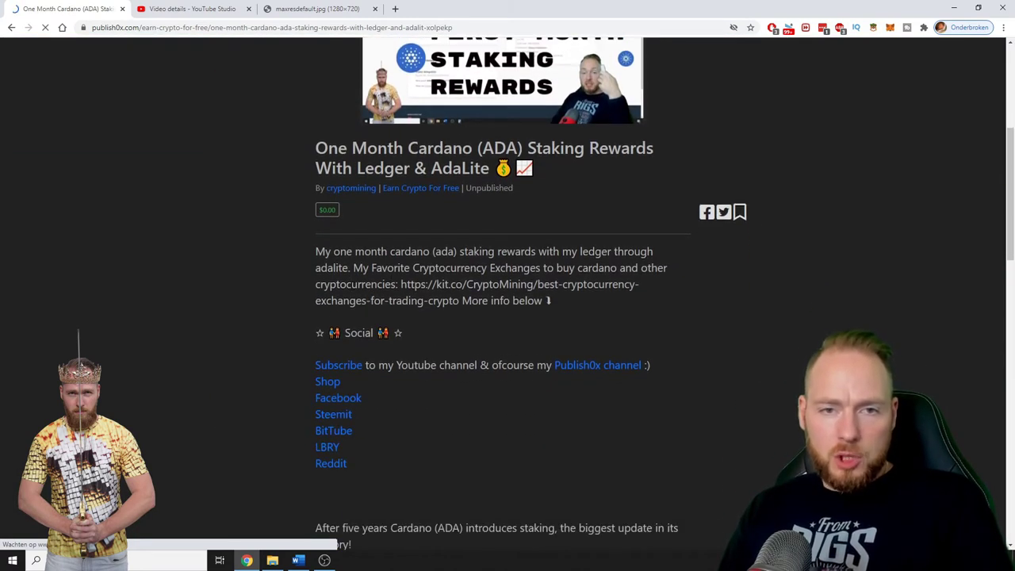
left_click_drag(400, 284, 495, 298)
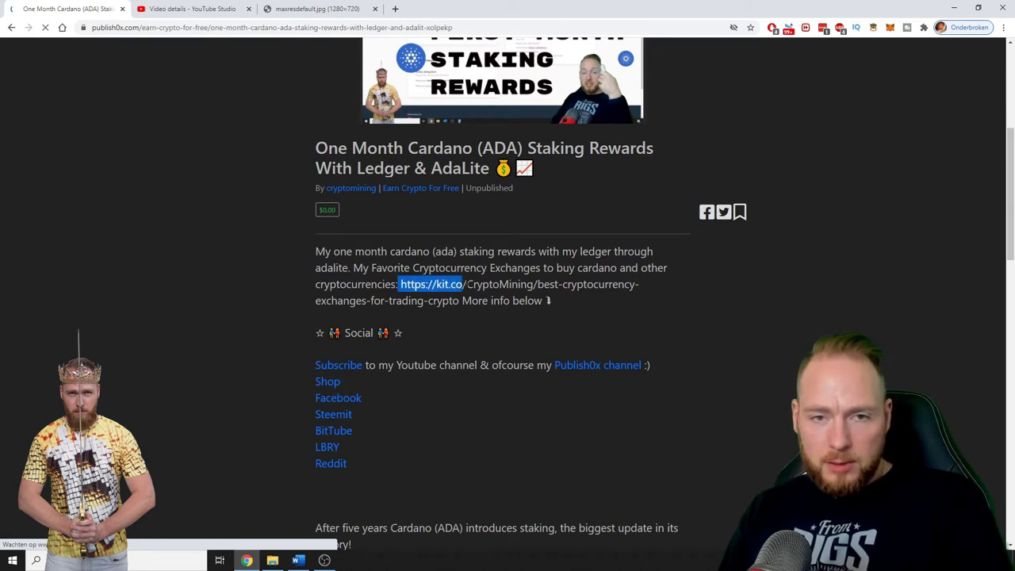
left_click(494, 299)
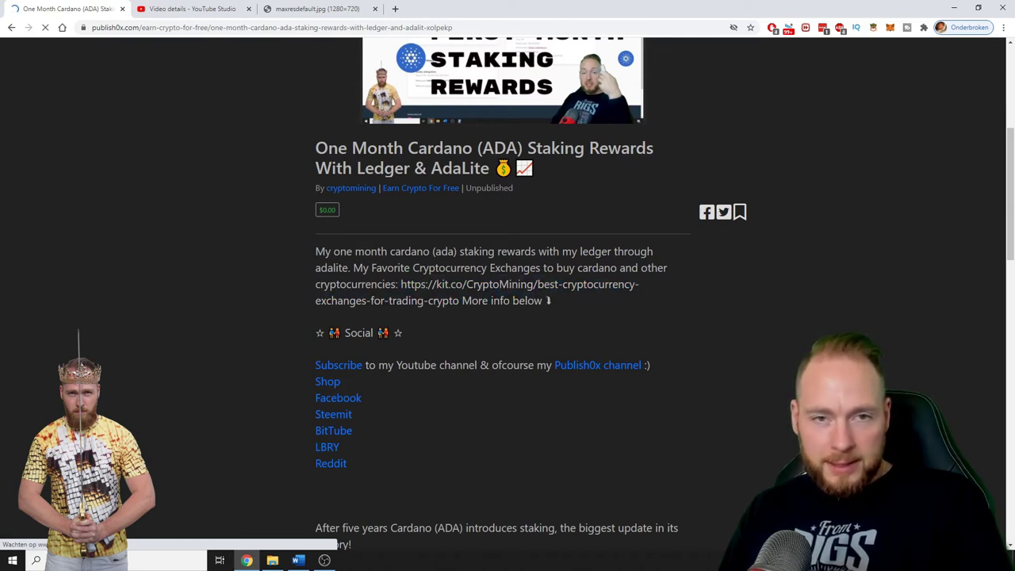
Step: Review the preview down to the comments and back, then return to Edit Post
scroll(724, 303, "down", 3)
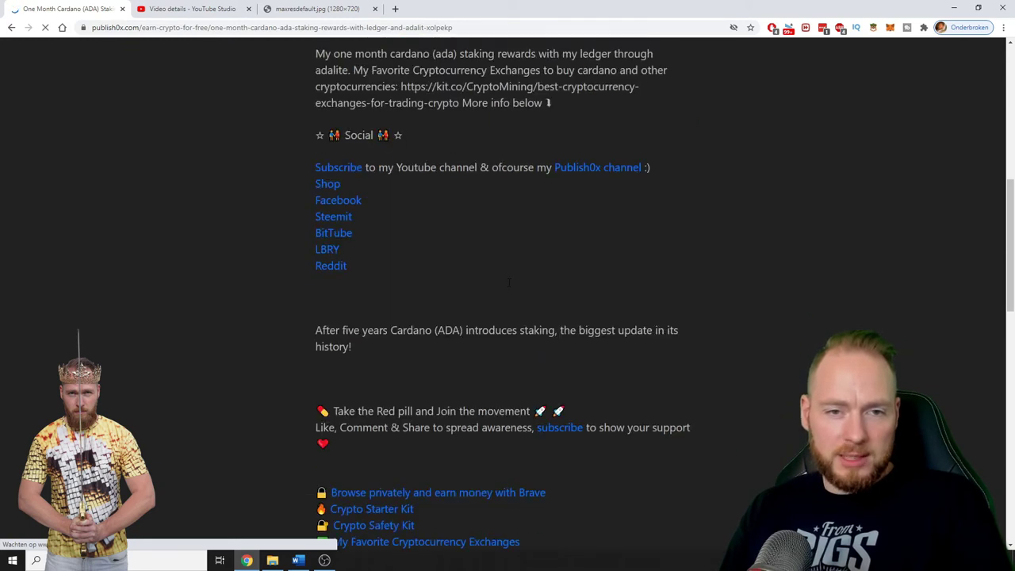
scroll(723, 300, "down", 2)
scroll(724, 285, "down", 3)
scroll(726, 273, "down", 2)
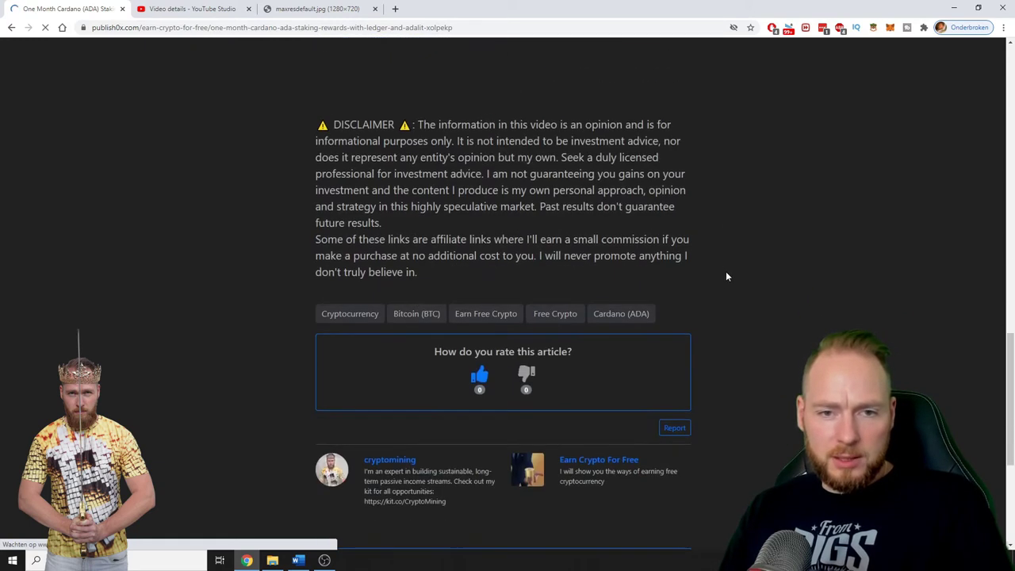
scroll(728, 273, "down", 3)
scroll(730, 271, "down", 1)
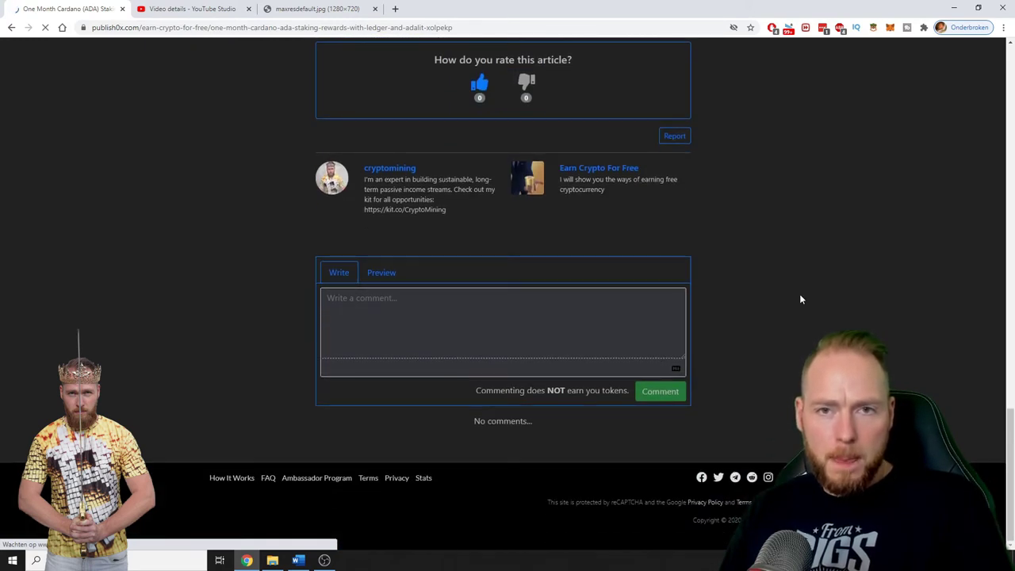
scroll(799, 293, "up", 1)
scroll(799, 294, "up", 2)
scroll(799, 294, "up", 4)
scroll(799, 295, "up", 4)
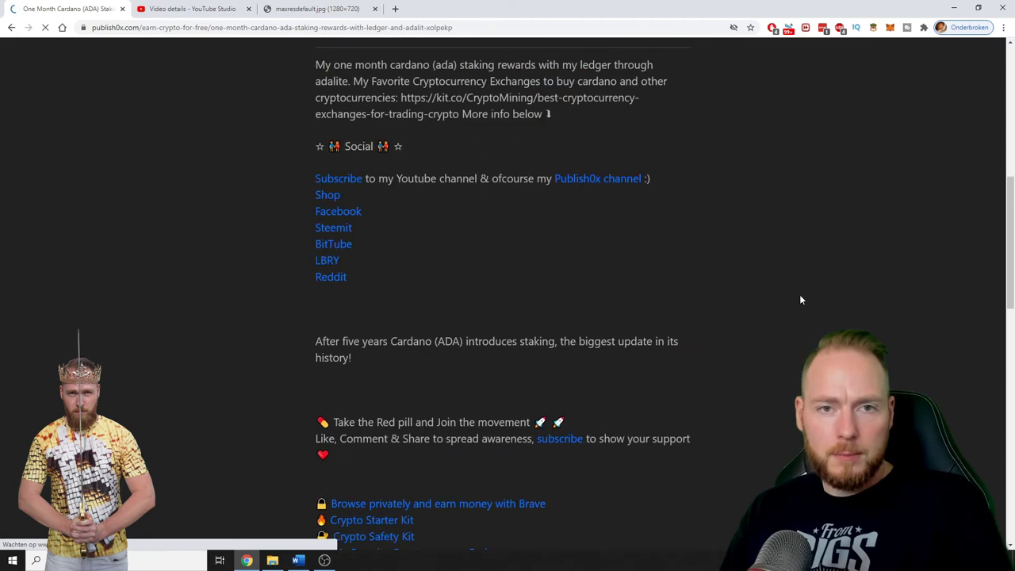
scroll(799, 294, "up", 6)
left_click(534, 267)
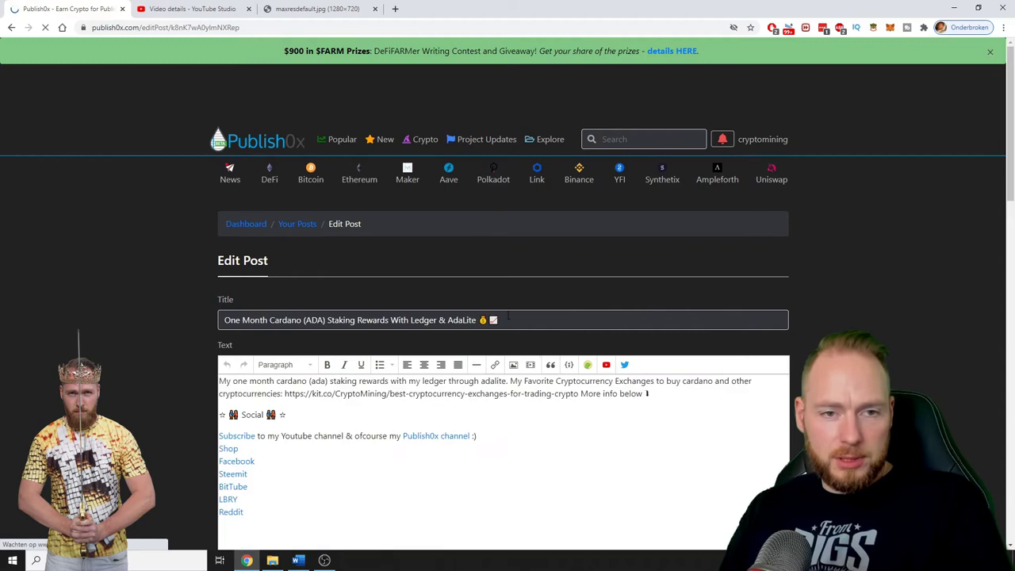
Step: Cut the raw kit.co URL from the opening paragraph and select 'My Favorite Cryptocurrency Exchanges'
scroll(319, 367, "down", 1)
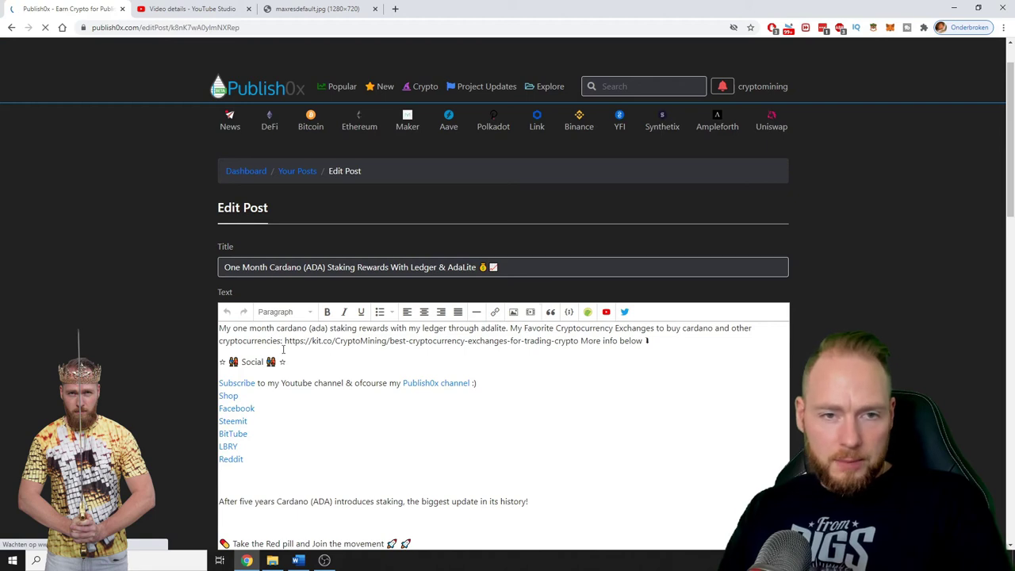
left_click_drag(285, 341, 577, 341)
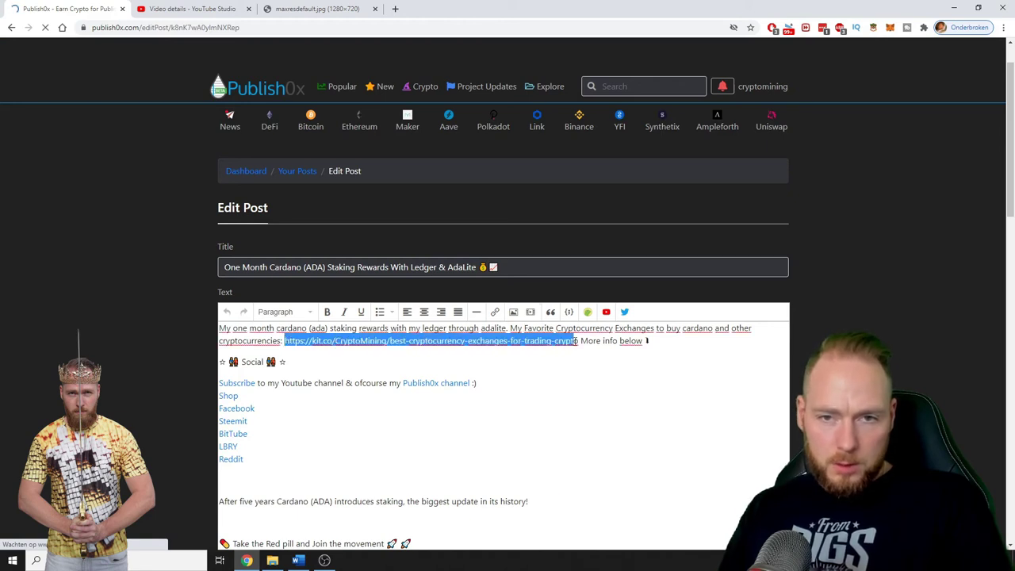
right_click(519, 340)
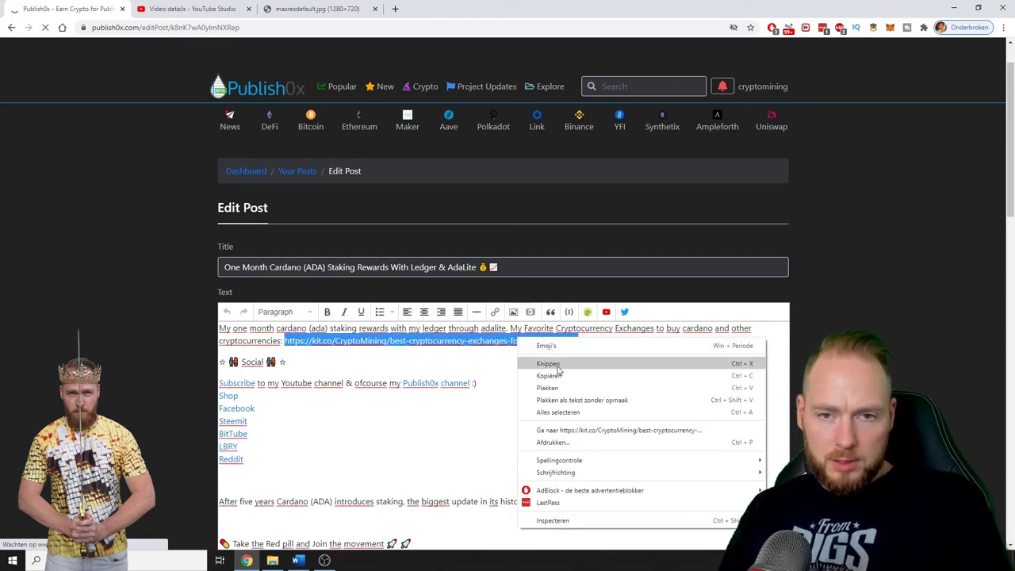
left_click(555, 368)
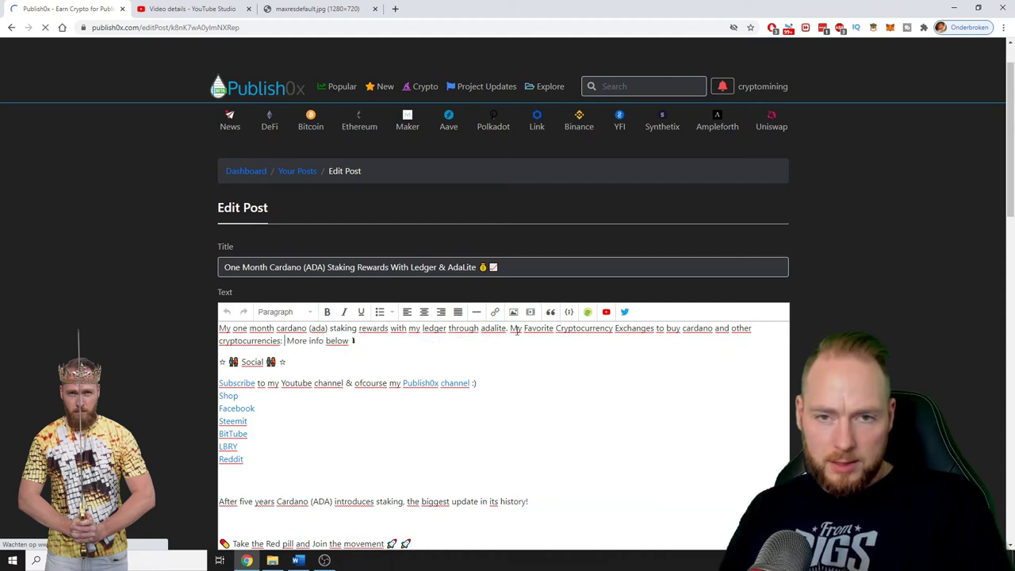
left_click_drag(524, 327, 647, 322)
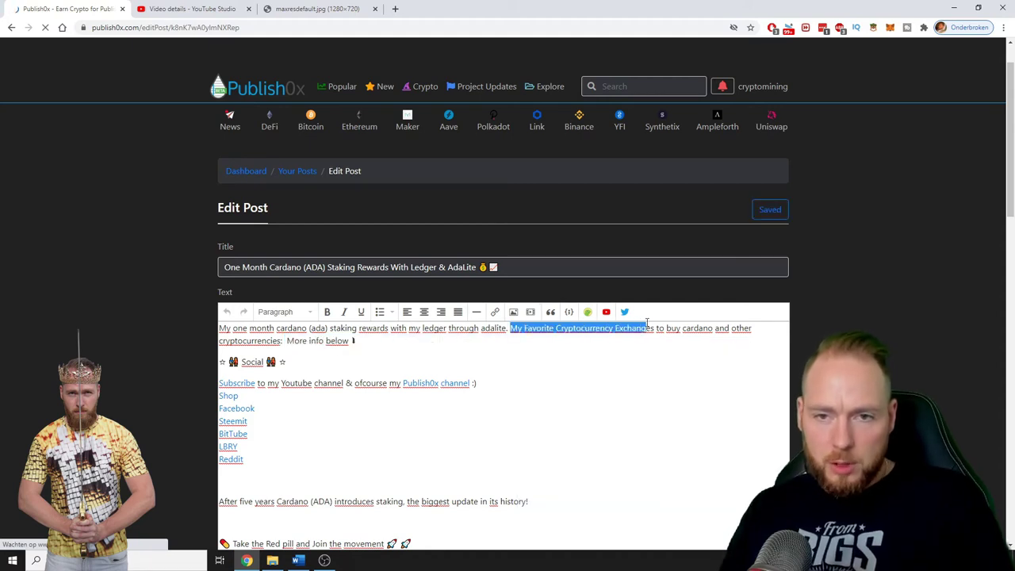
Step: Link the selected phrase to the pasted exchanges page address
left_click(493, 313)
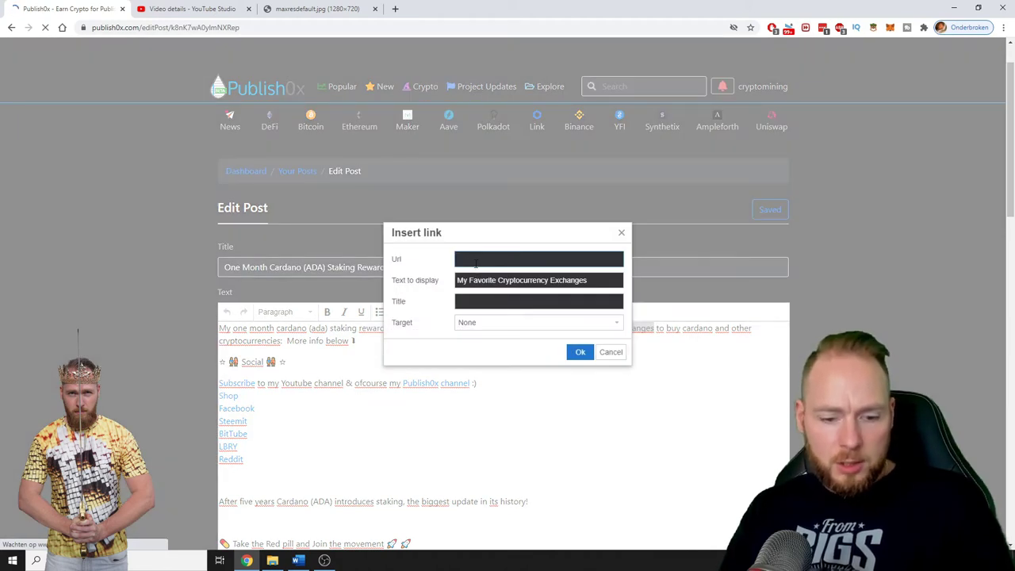
key("ctrl+v")
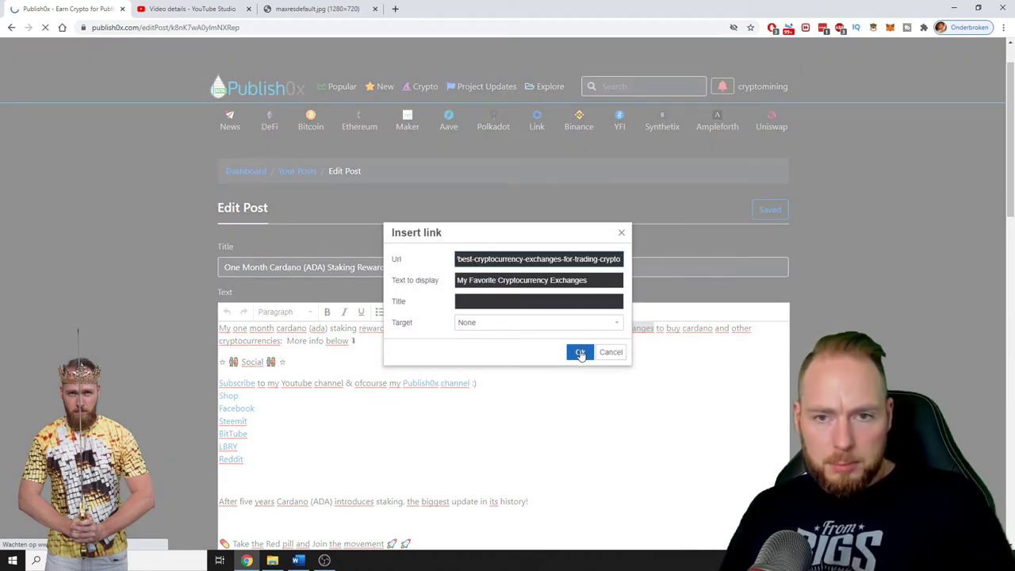
left_click(579, 352)
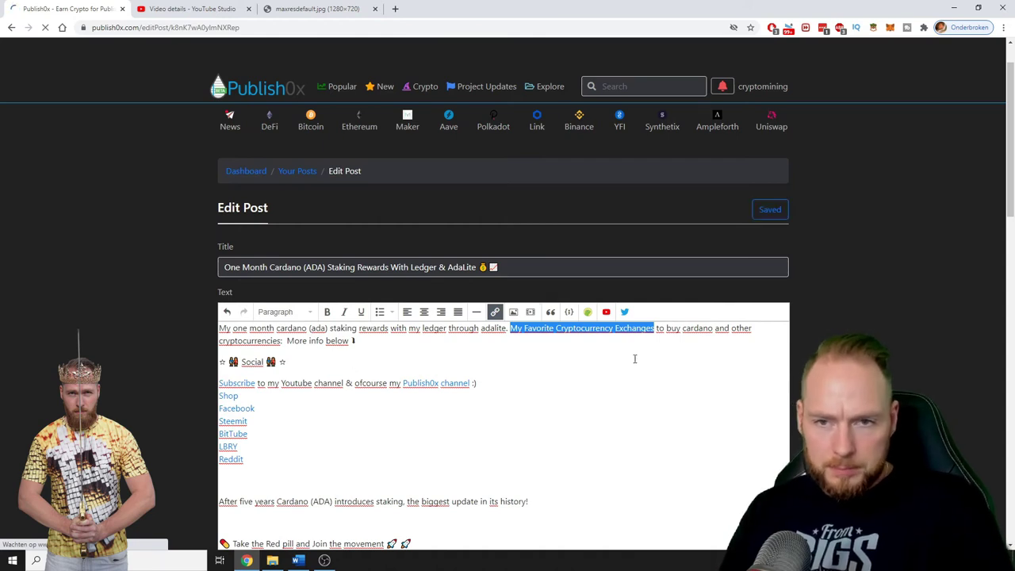
Step: Add 'Check out' before the link and drop the word 'my' from it
left_click(283, 341)
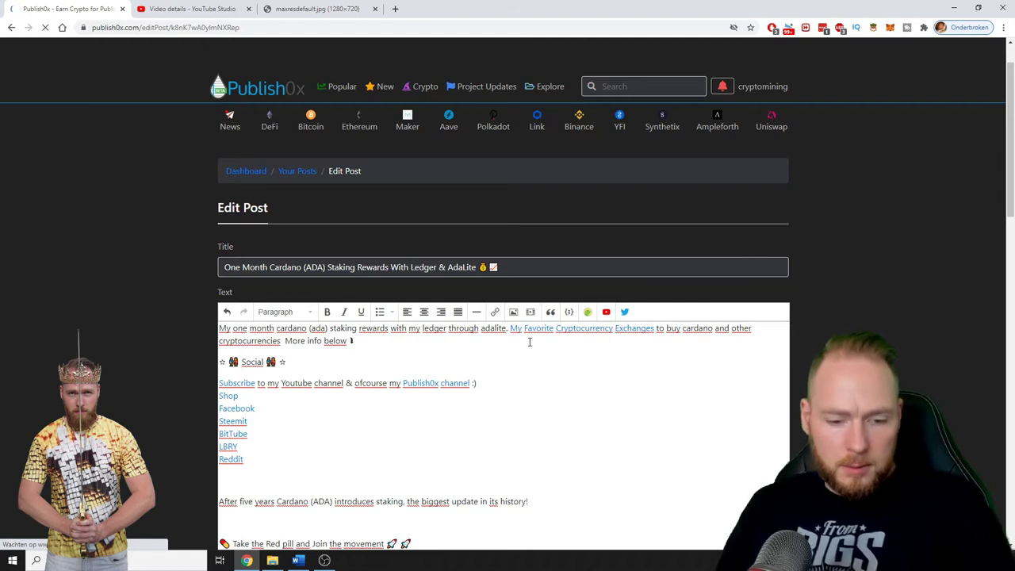
type("Check")
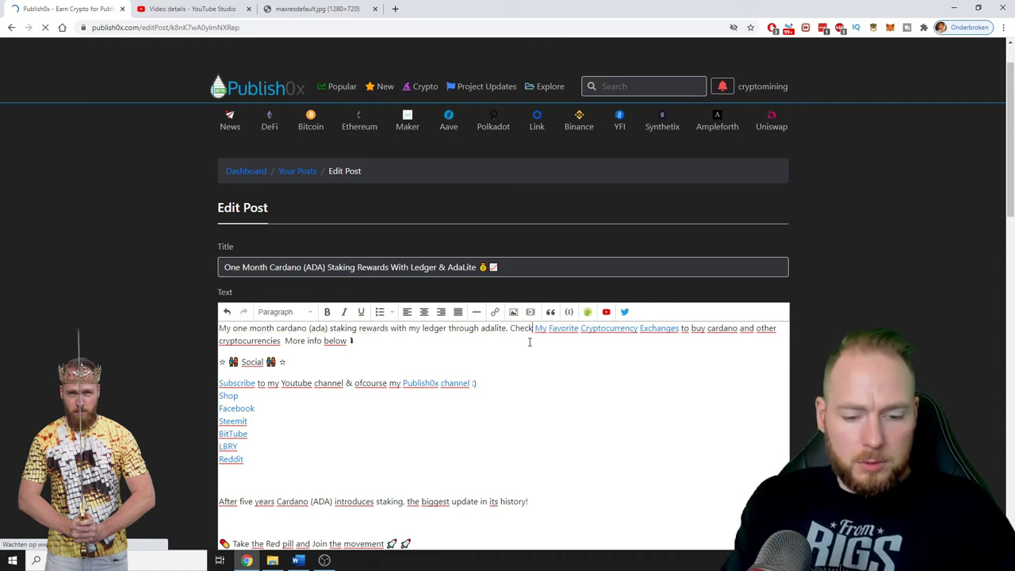
type(" out")
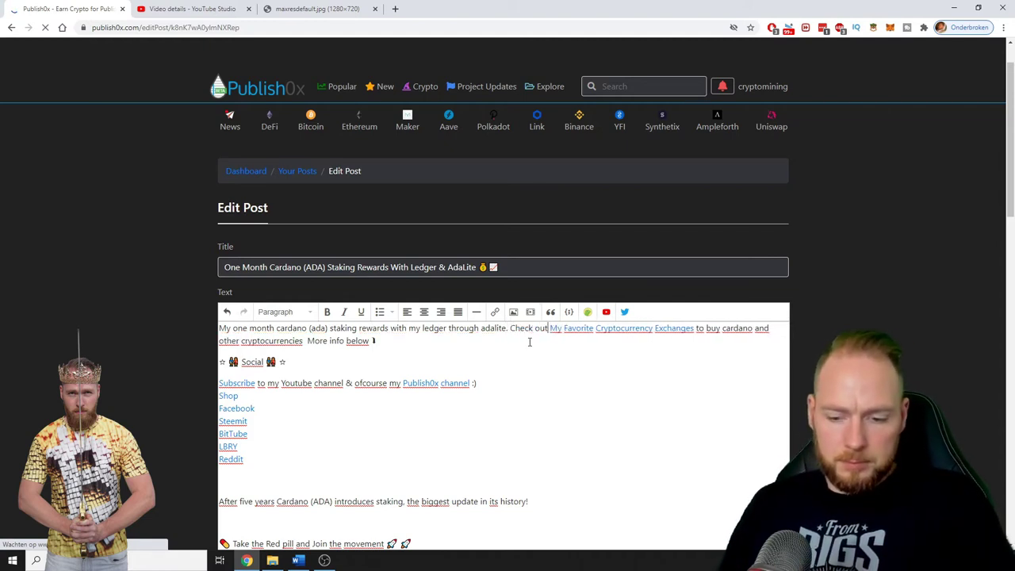
key("BackSpace")
key("Right")
key("Delete")
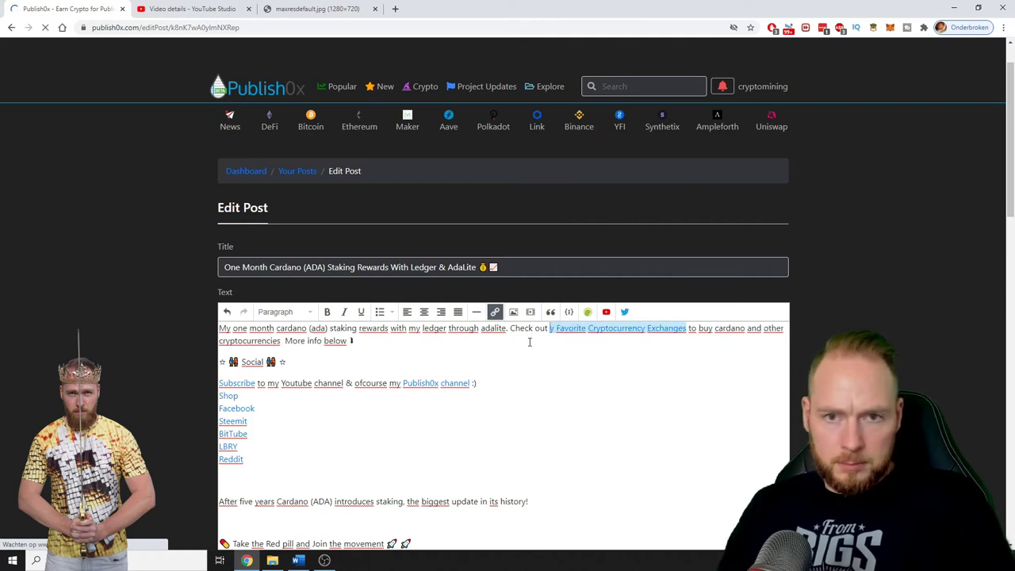
type("m")
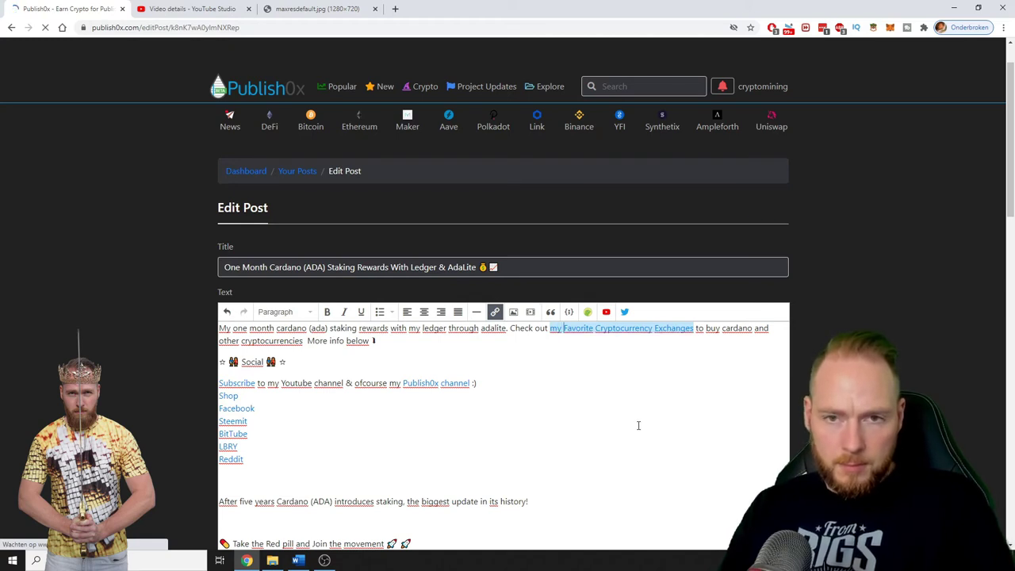
key("BackSpace")
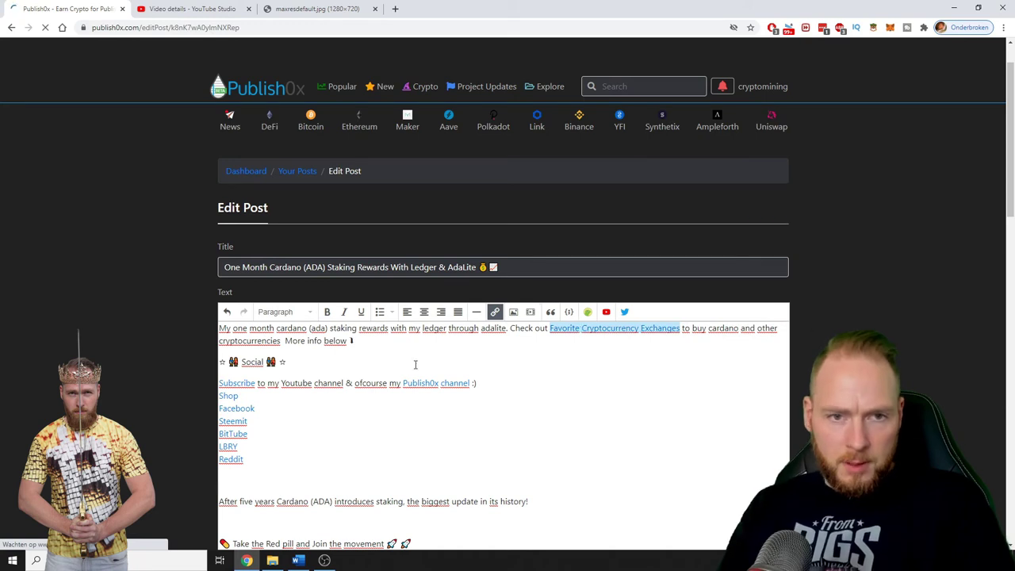
scroll(249, 259, "down", 2)
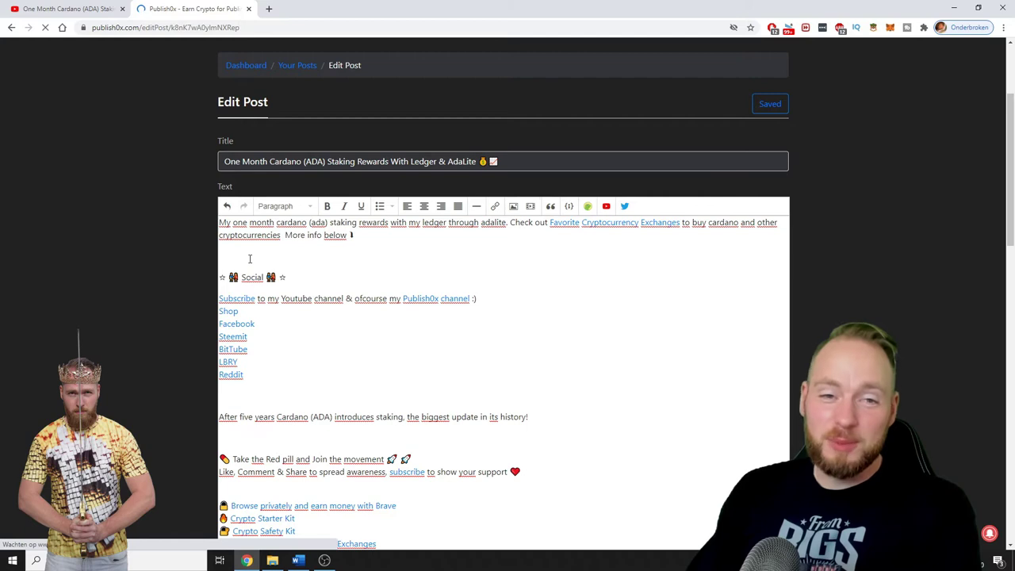
Step: Copy the Cardano video's URL from YouTube's address bar and return to the Publish0x editor
left_click(247, 255)
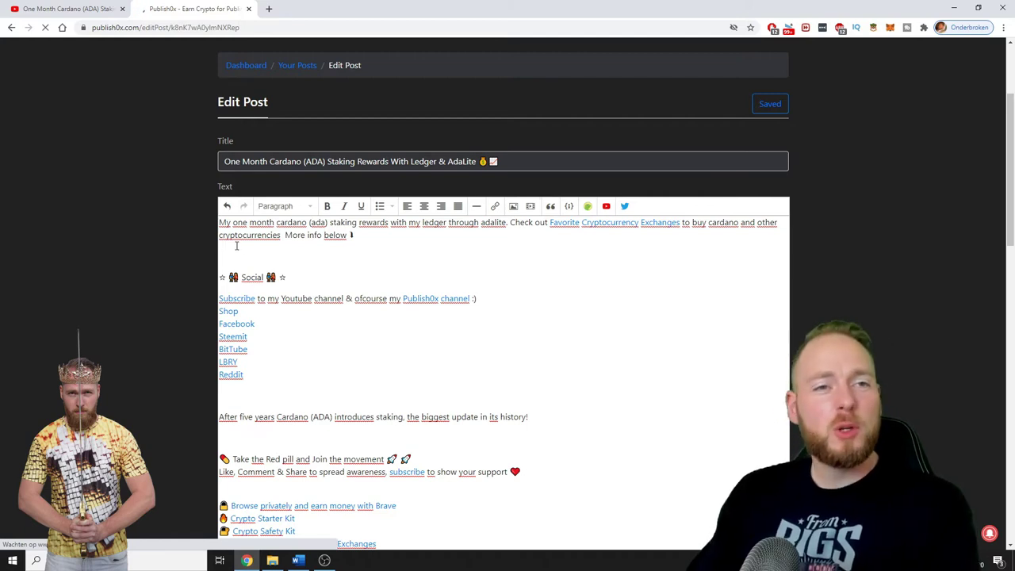
left_click(67, 9)
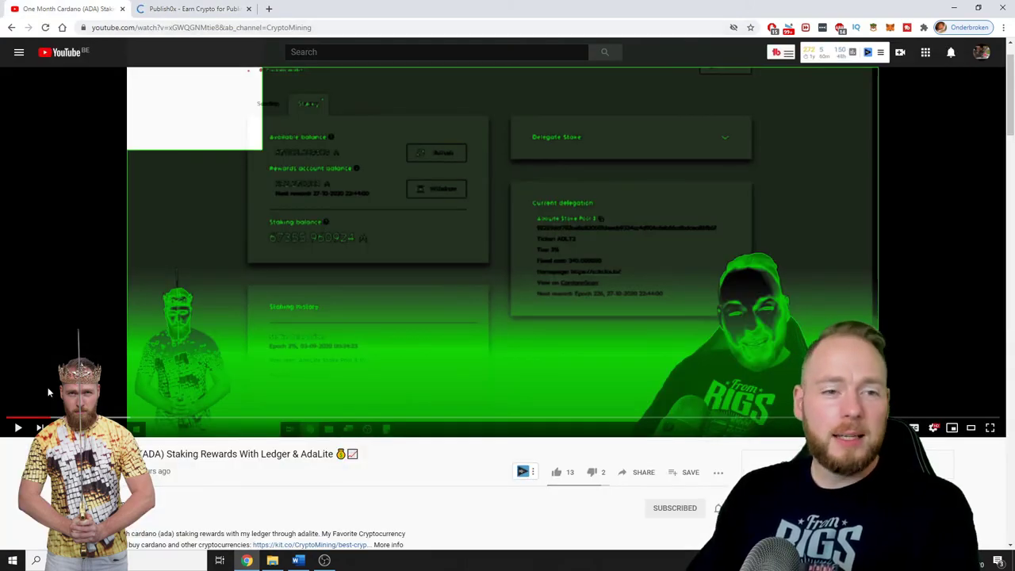
left_click(16, 428)
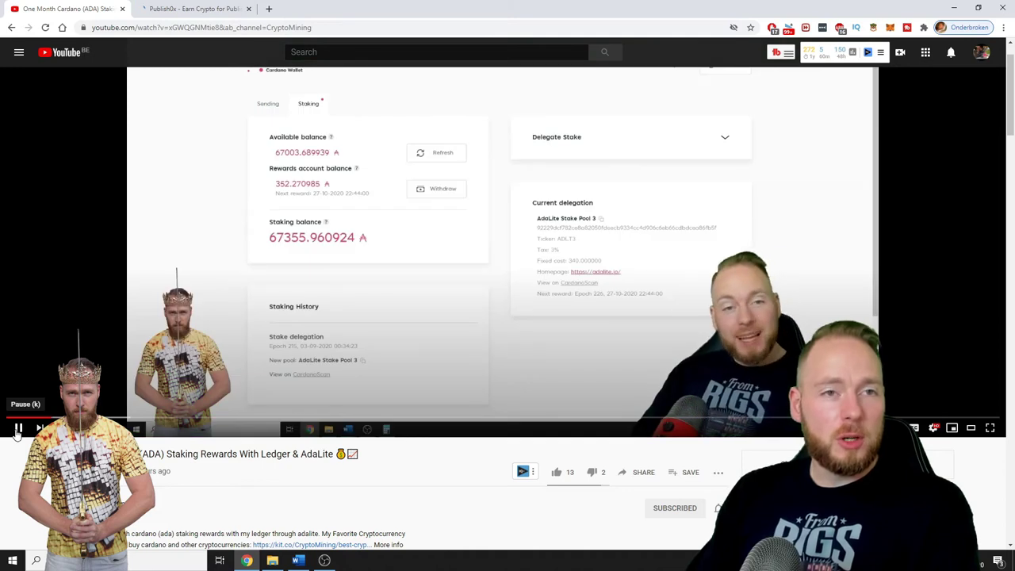
left_click(183, 95)
left_click(158, 27)
right_click(161, 28)
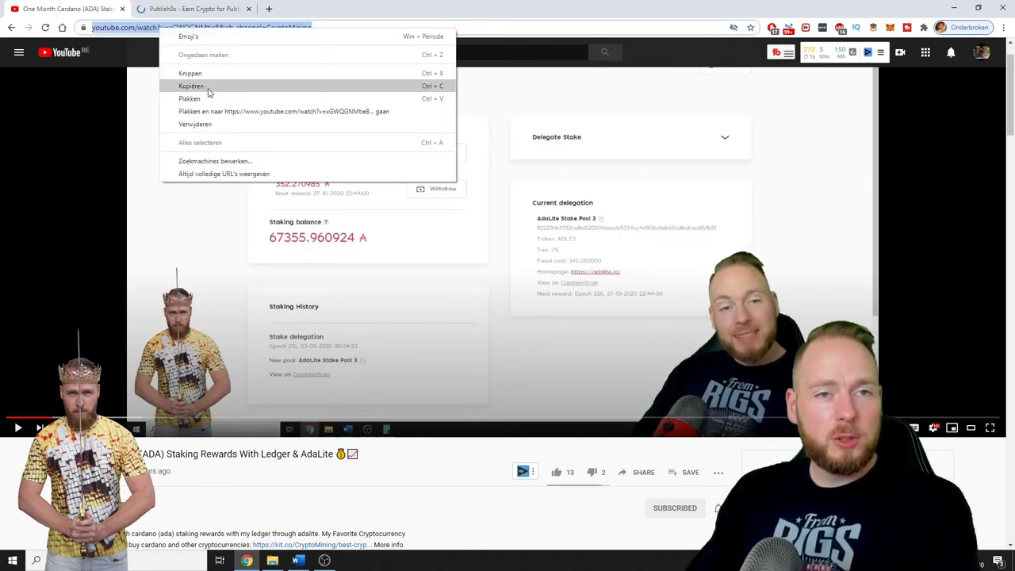
left_click(208, 89)
left_click(197, 9)
Step: Insert the copied Cardano video URL as a YouTube embed on the line below the opening paragraph
left_click(607, 254)
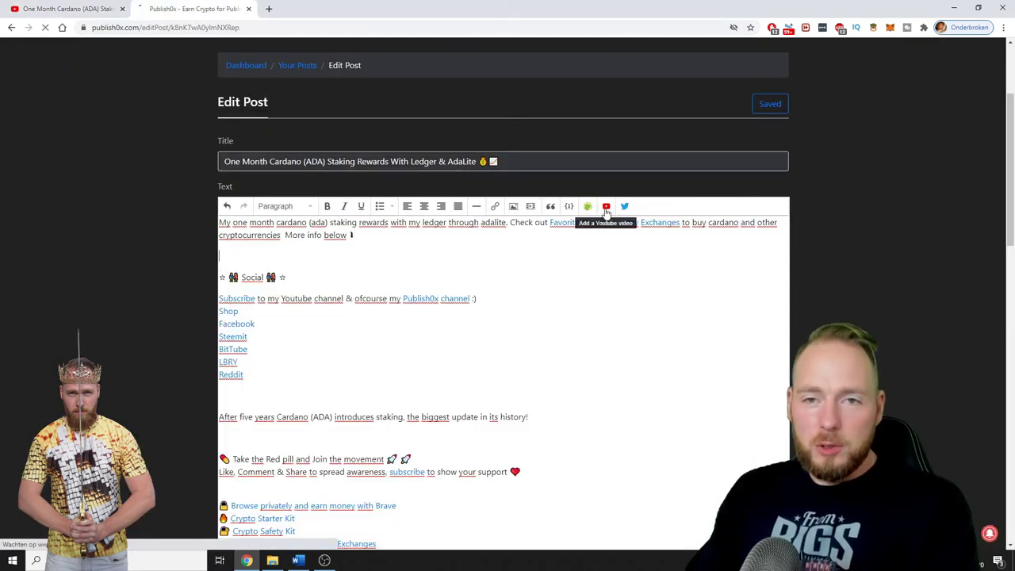
left_click(608, 207)
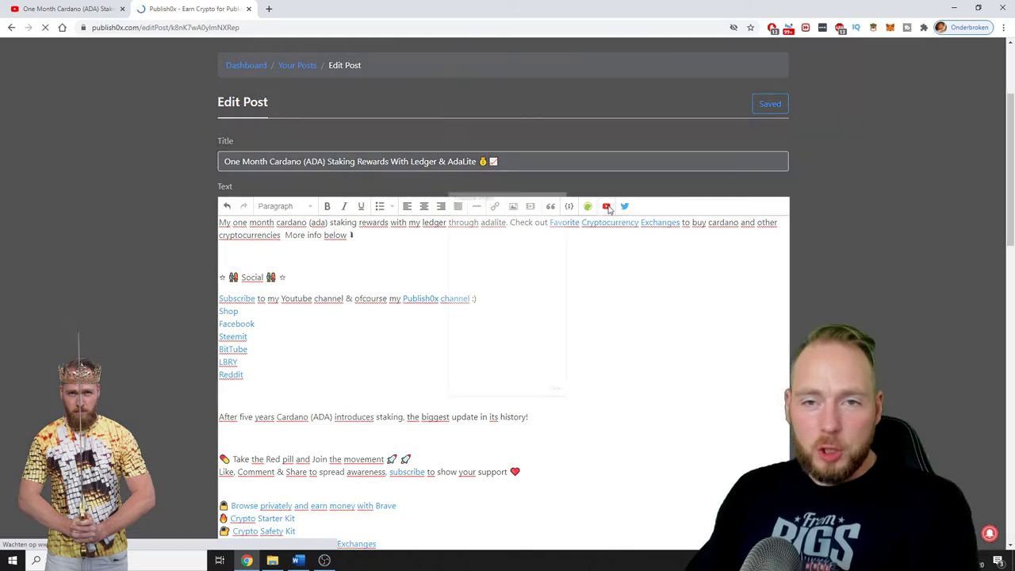
left_click(480, 165)
key("ctrl+v")
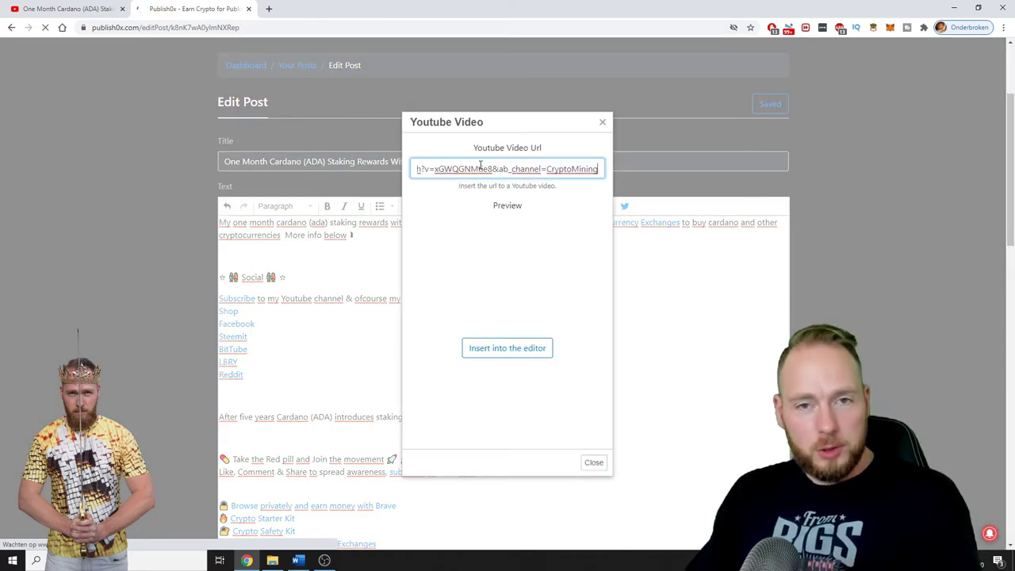
left_click(501, 351)
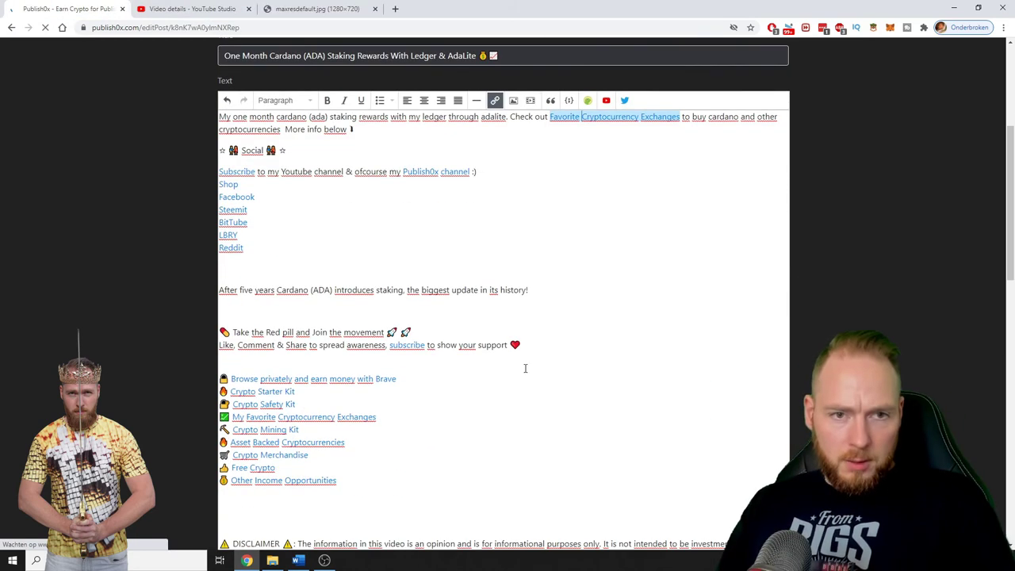
scroll(858, 316, "down", 1)
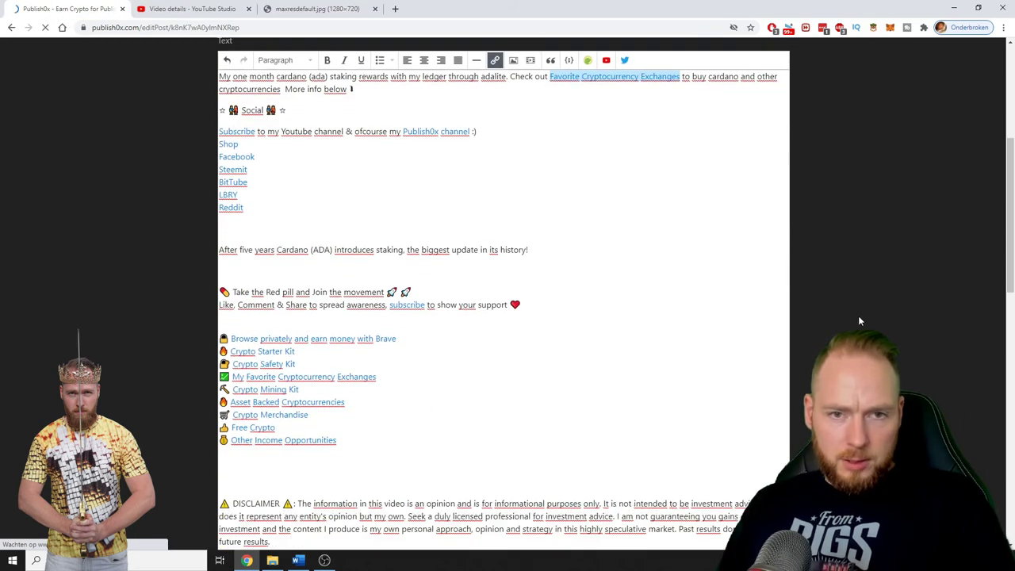
scroll(857, 320, "down", 3)
scroll(856, 320, "down", 4)
scroll(857, 320, "down", 3)
scroll(855, 326, "down", 1)
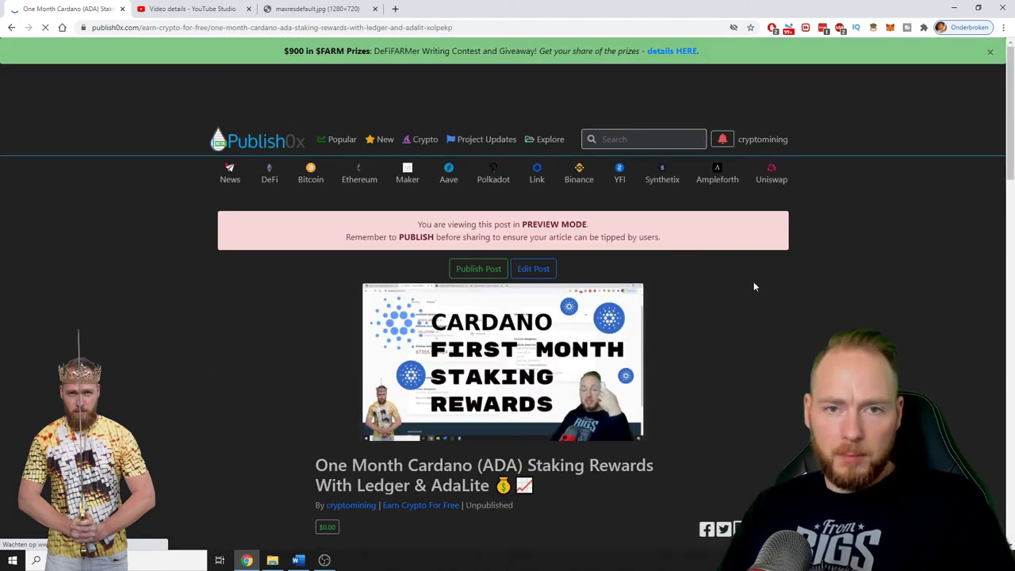
scroll(852, 252, "down", 3)
scroll(838, 255, "down", 4)
scroll(837, 257, "down", 3)
scroll(838, 256, "down", 4)
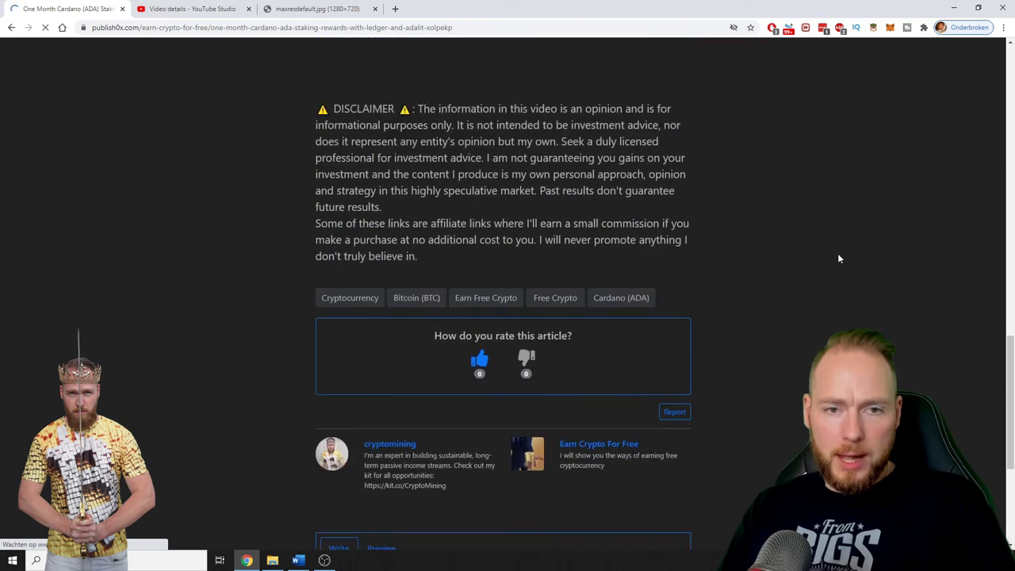
scroll(837, 257, "up", 5)
scroll(829, 252, "up", 10)
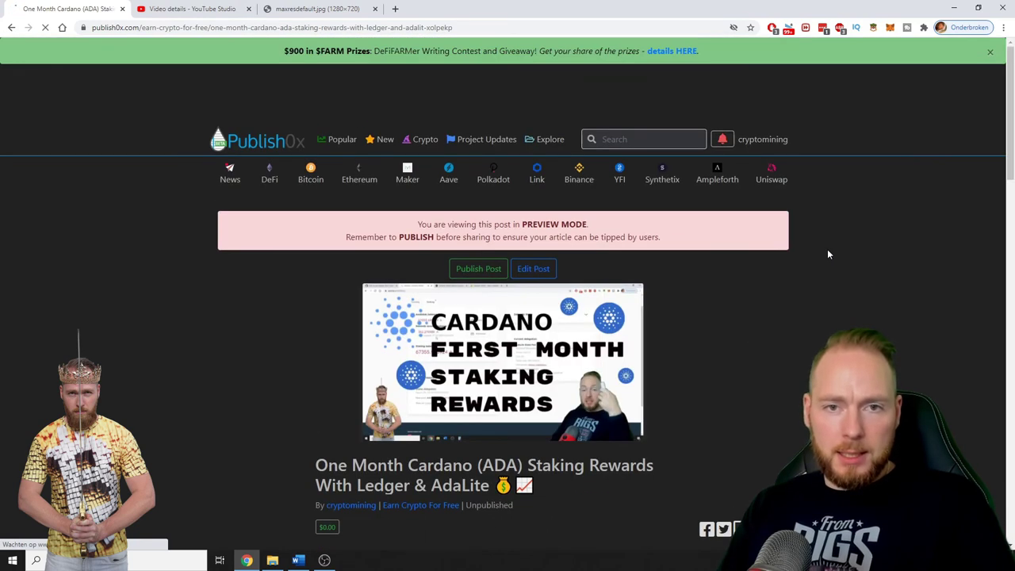
Step: Publish the previewed Cardano post, ticking the Publishing Agreement terms first
left_click(477, 269)
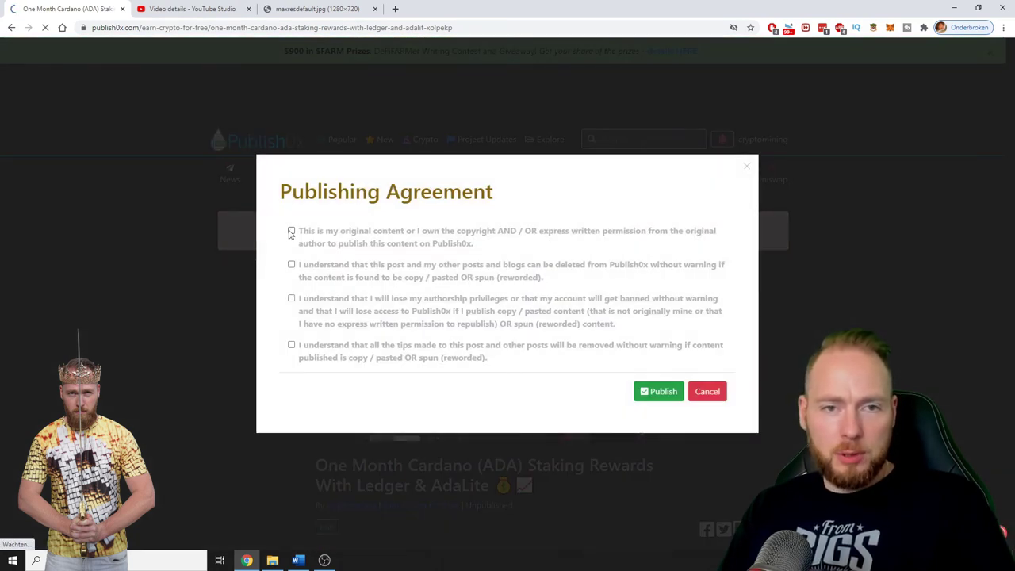
left_click(291, 265)
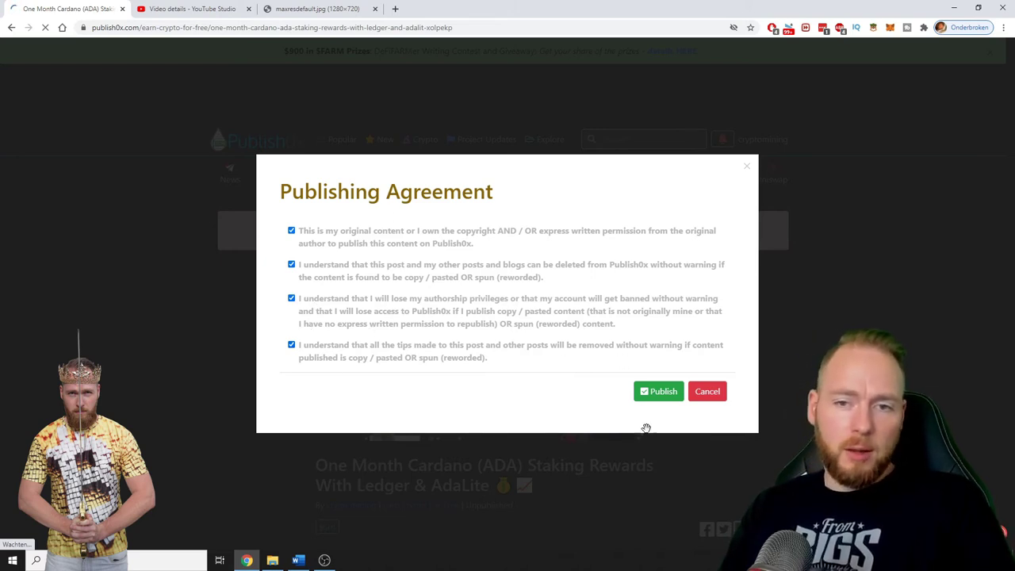
left_click(655, 397)
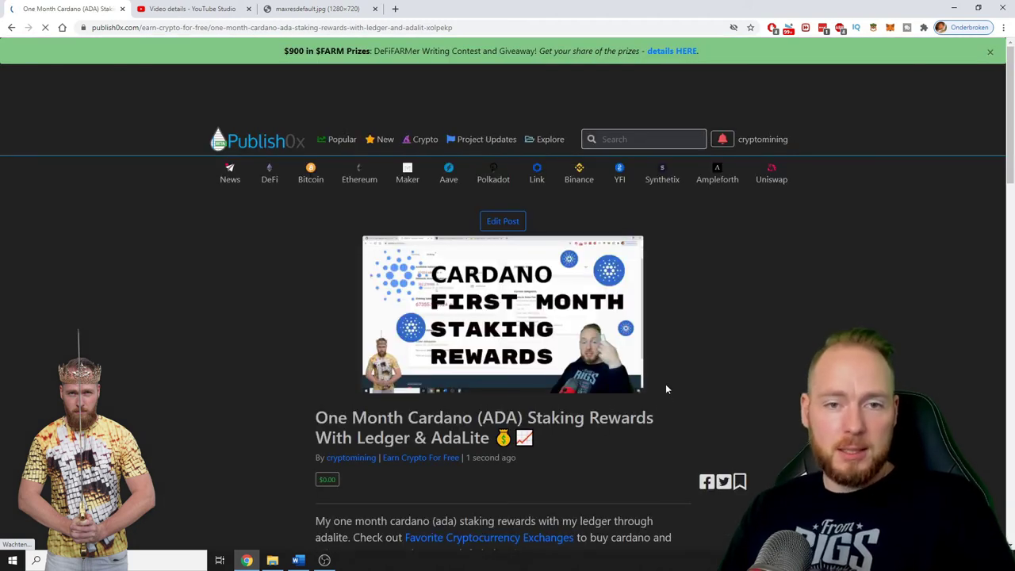
scroll(809, 337, "down", 6)
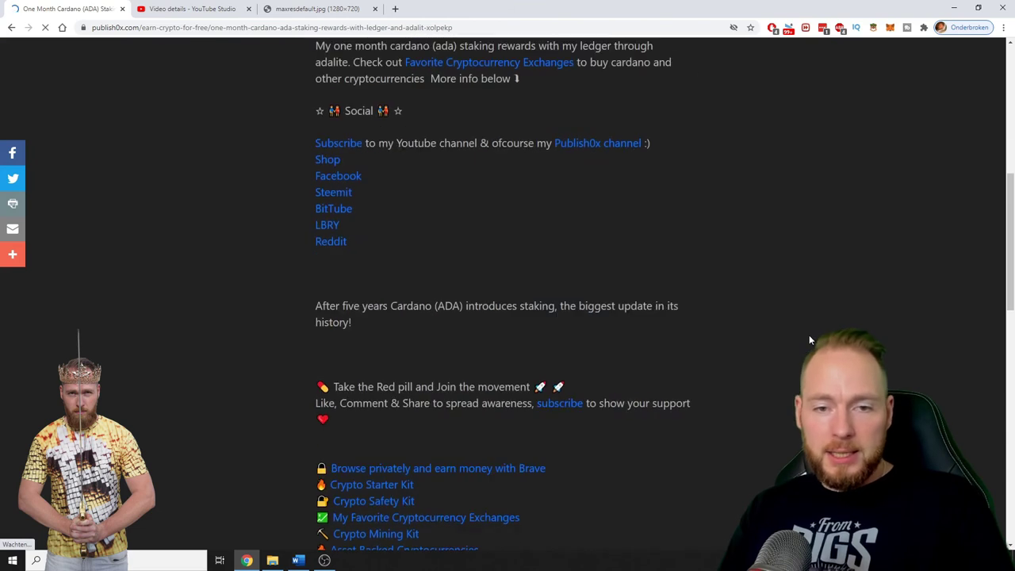
scroll(810, 340, "down", 5)
scroll(808, 342, "down", 4)
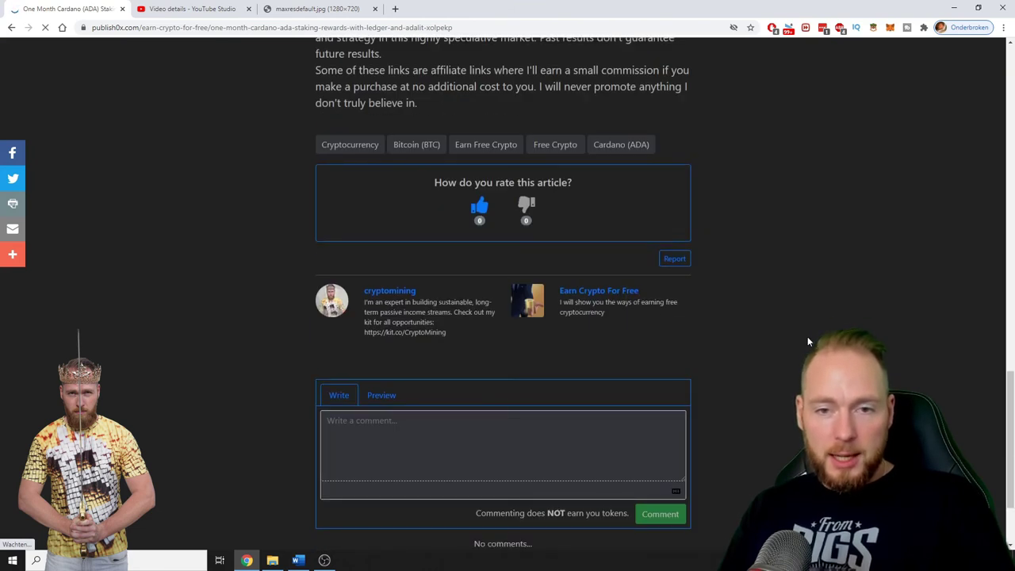
scroll(809, 339, "down", 3)
scroll(809, 336, "up", 5)
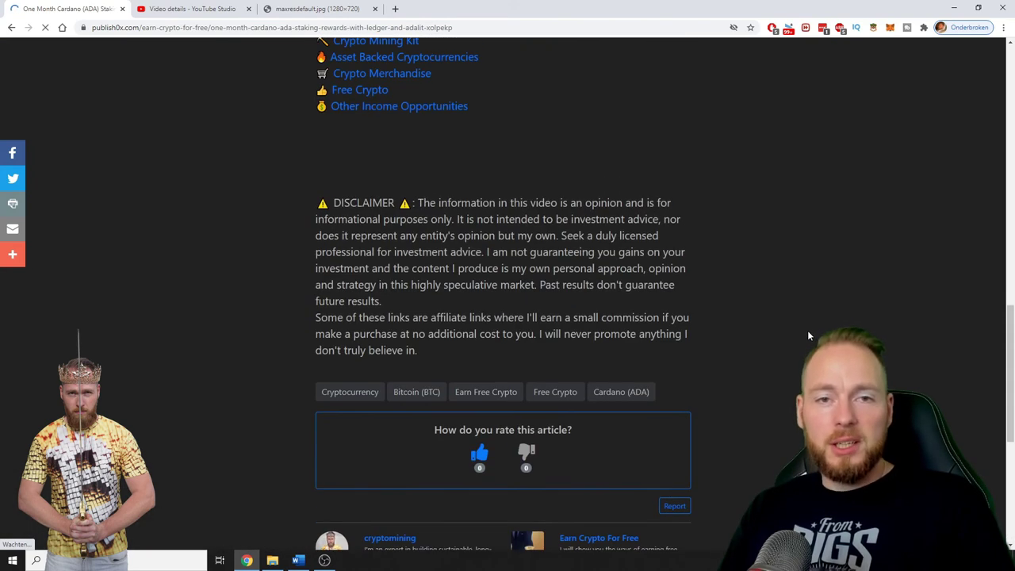
scroll(807, 335, "up", 5)
scroll(807, 335, "up", 6)
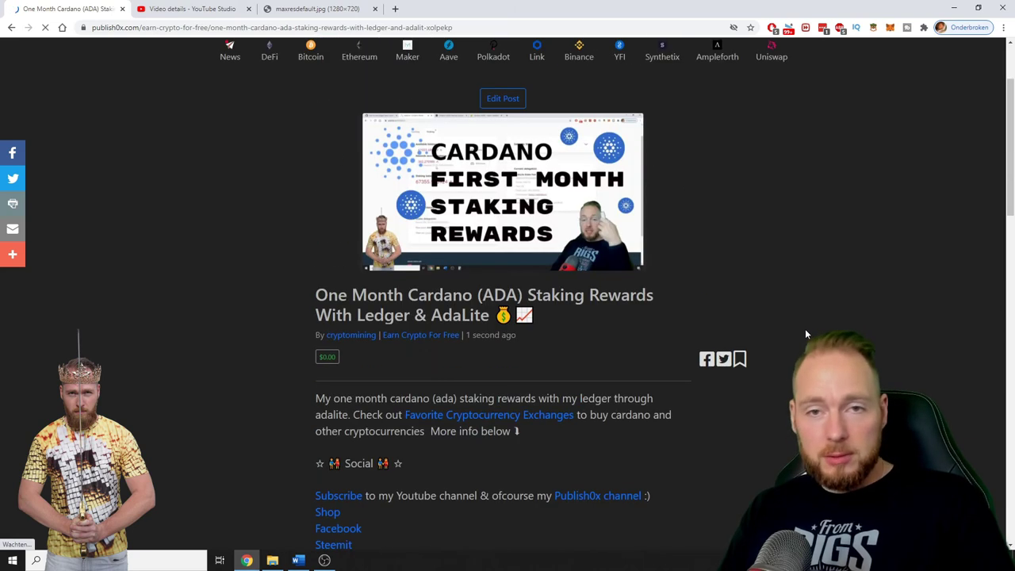
scroll(805, 329, "up", 2)
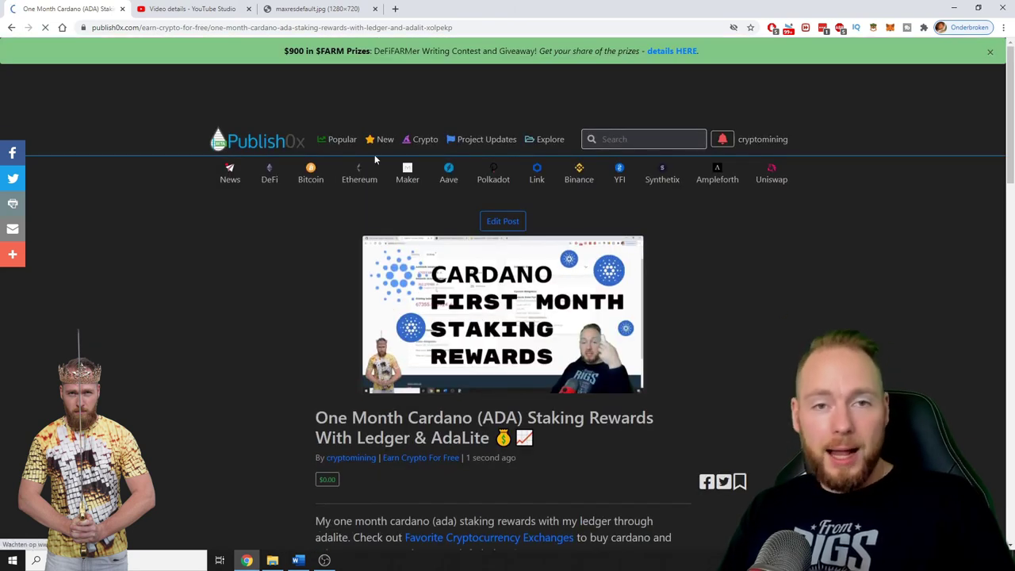
Step: Open the Crypto category feed and scroll to 'Bitcoin Is The Best Treasury Reserve Asset'
left_click(418, 142)
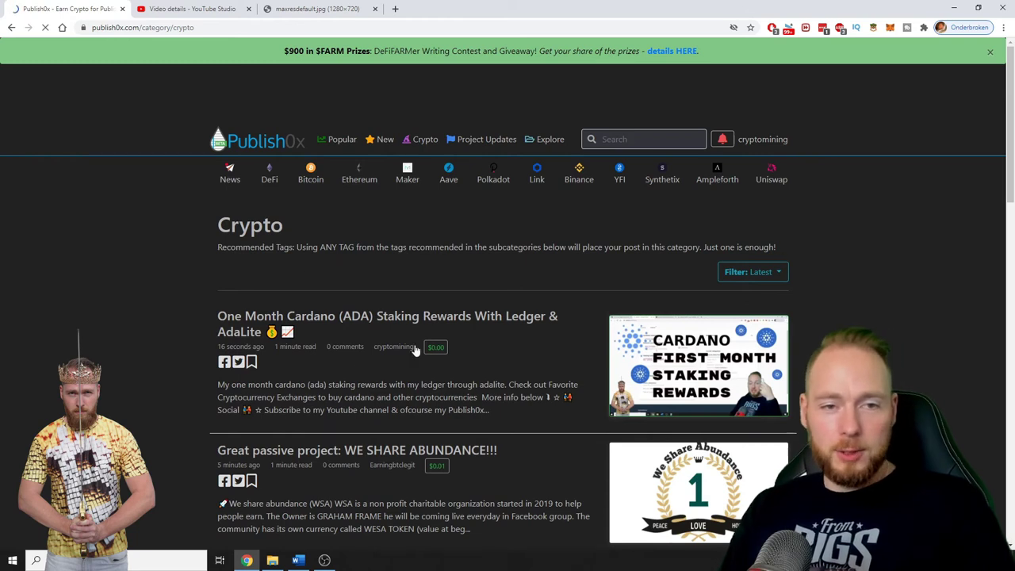
scroll(154, 287, "down", 3)
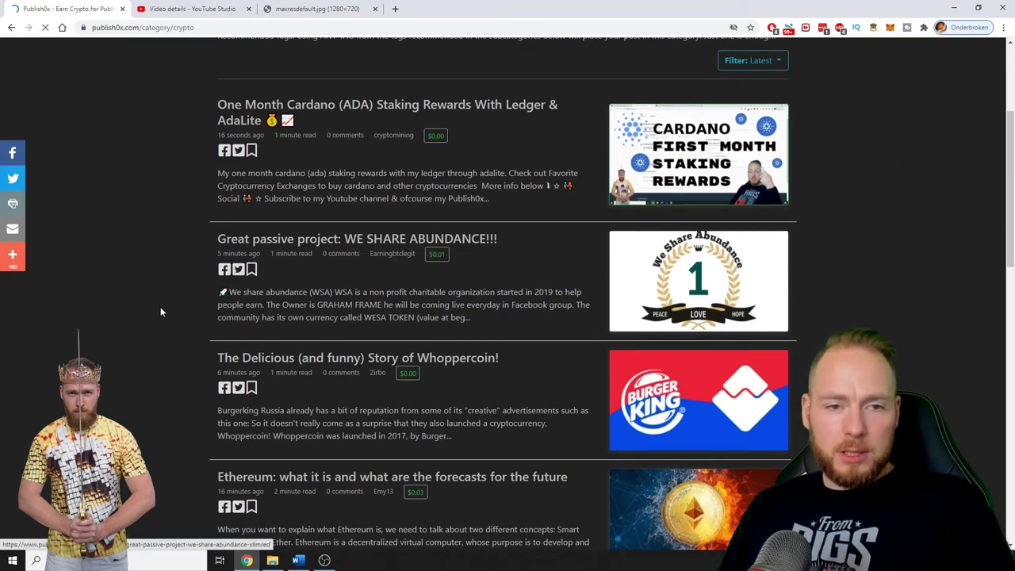
scroll(146, 286, "down", 2)
scroll(145, 286, "down", 2)
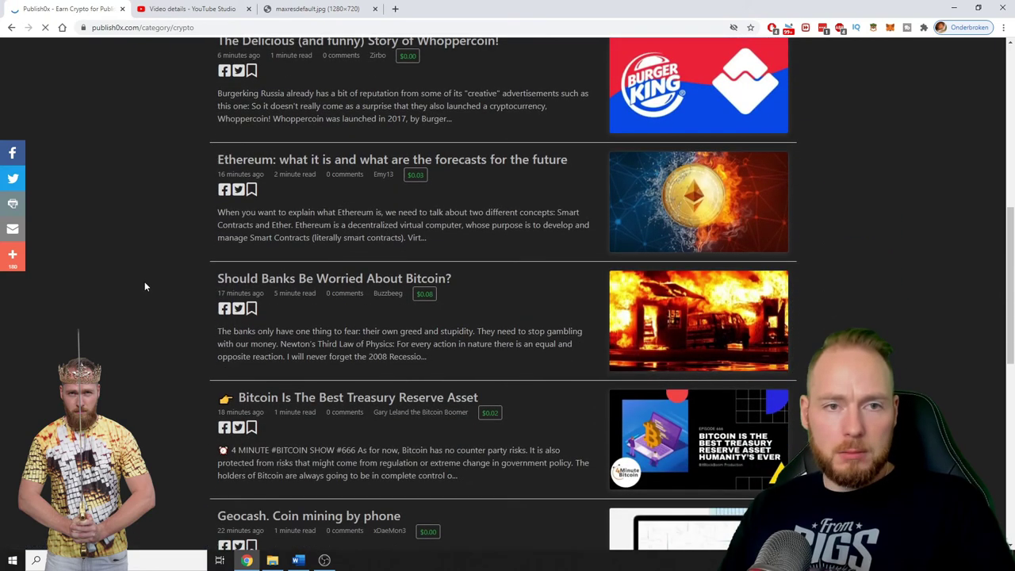
scroll(145, 286, "down", 3)
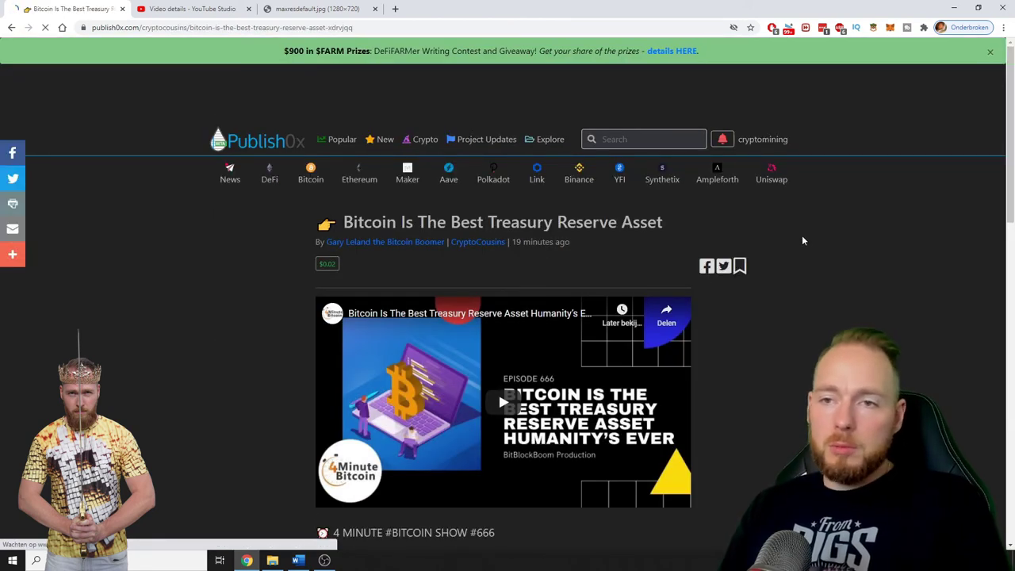
Step: Move the Bitcoin post's tip slider to 20% author / 80% kept
scroll(802, 240, "down", 5)
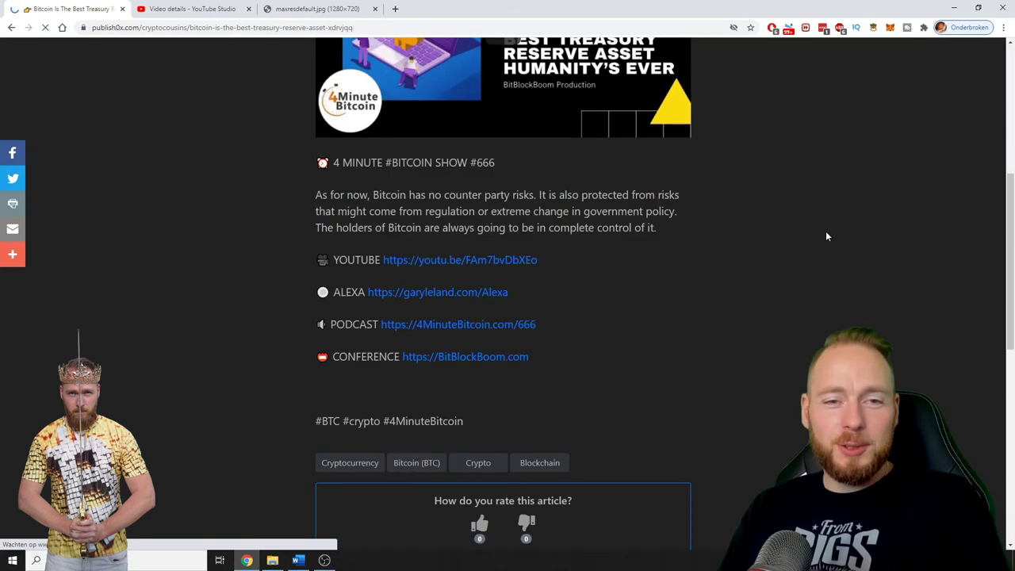
scroll(825, 236, "down", 4)
scroll(811, 228, "down", 3)
scroll(808, 235, "up", 3)
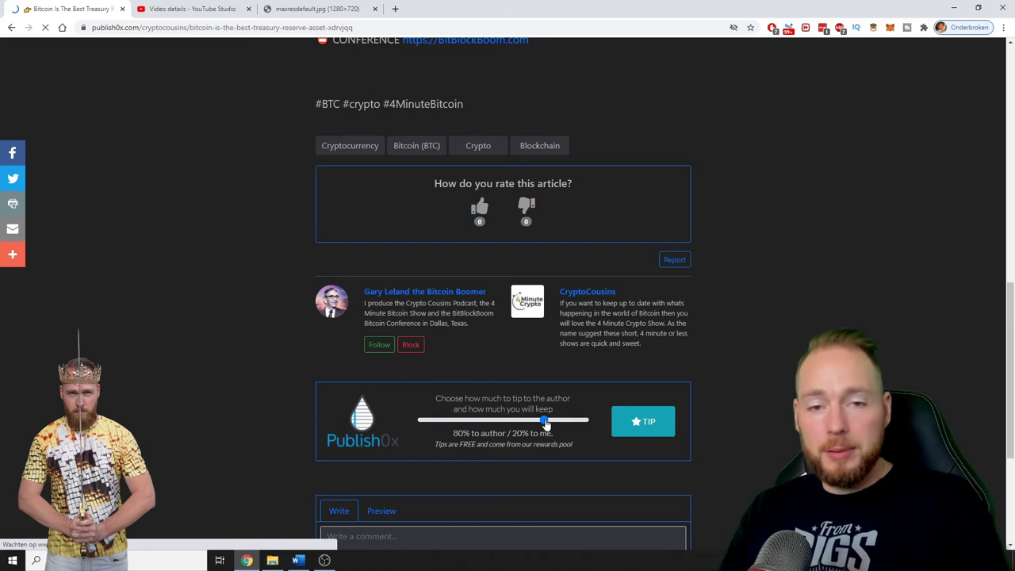
mouse_move(545, 422)
left_mouse_down()
mouse_move(585, 422)
mouse_move(408, 424)
left_mouse_up()
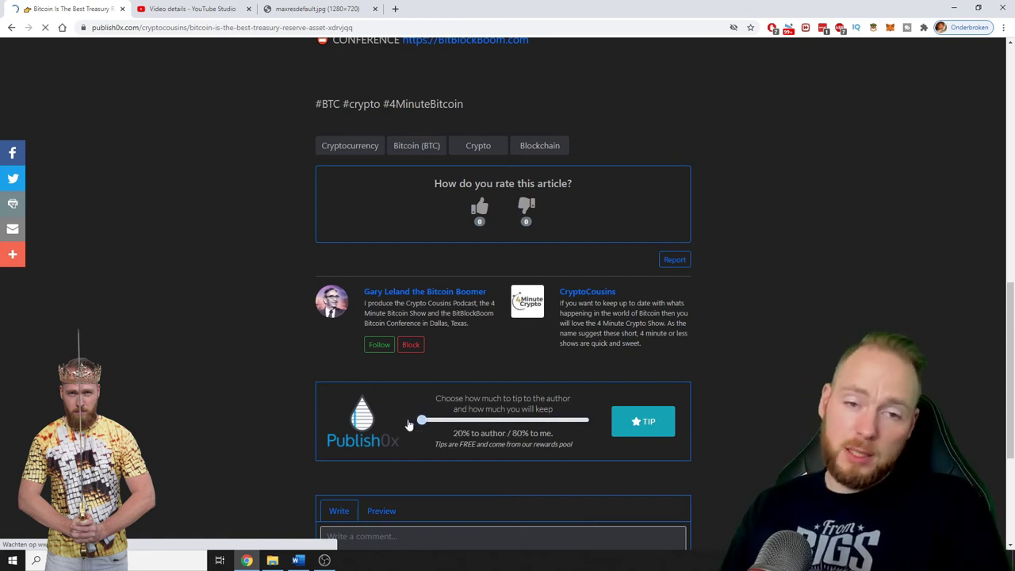
mouse_move(422, 421)
left_mouse_down()
mouse_move(481, 421)
mouse_move(378, 420)
left_mouse_up()
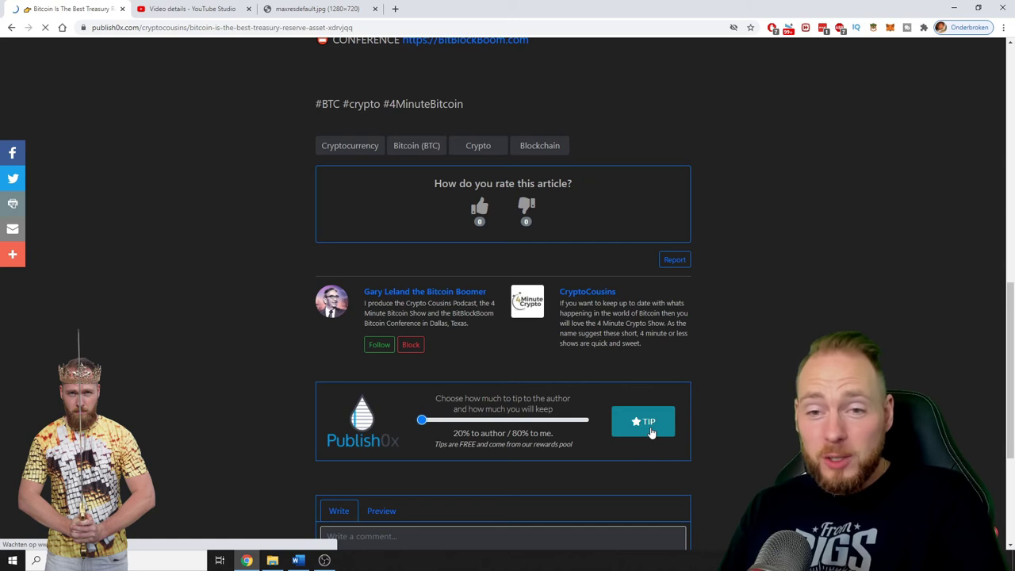
Step: Tip the Bitcoin post's author 0.0178 BAT, then go back to the Crypto feed
left_click(650, 431)
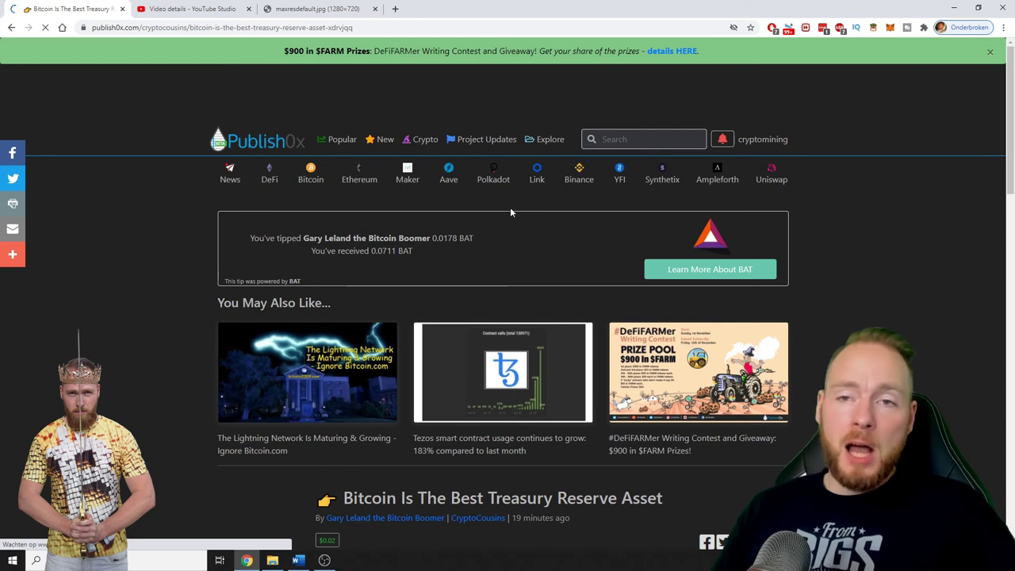
left_click(766, 139)
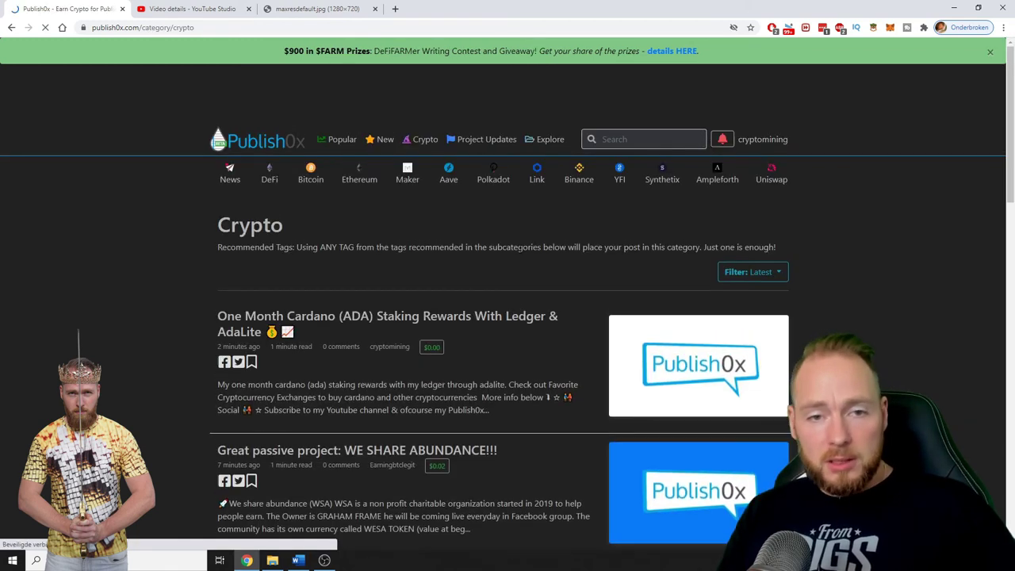
scroll(205, 304, "down", 1)
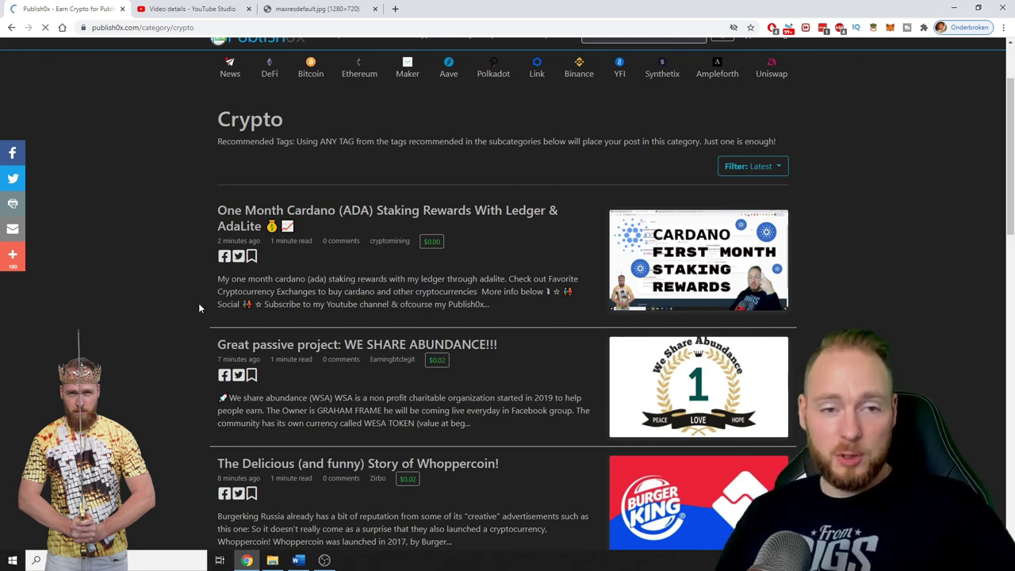
mouse_move(437, 360)
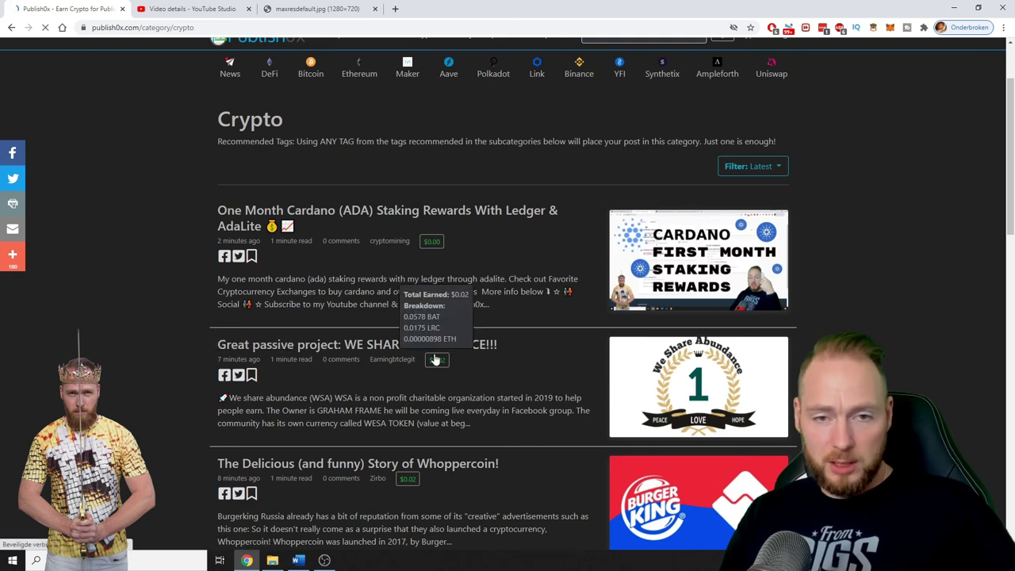
scroll(455, 363, "down", 1)
scroll(468, 364, "down", 2)
scroll(464, 341, "down", 1)
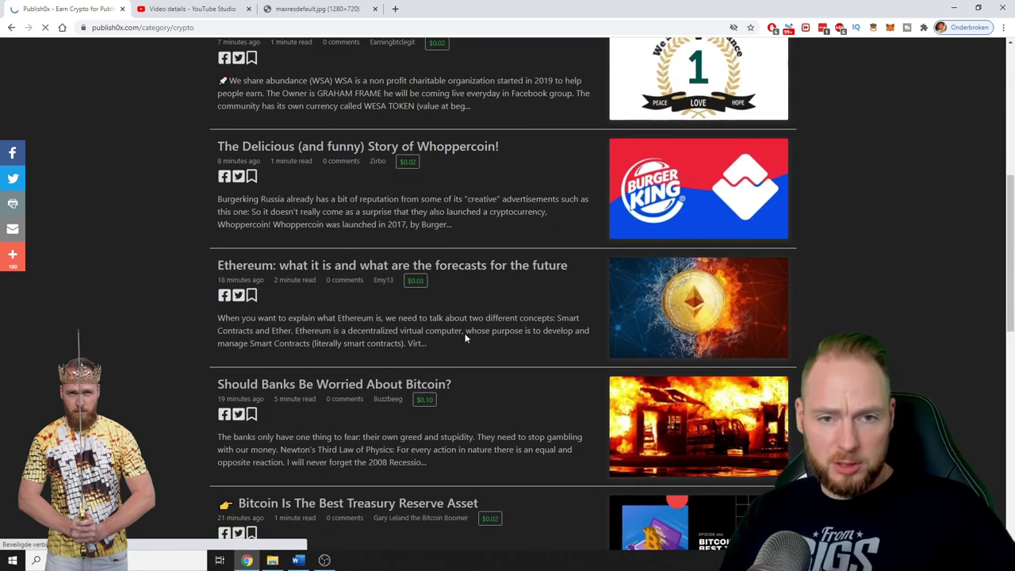
scroll(478, 381, "down", 2)
scroll(485, 325, "down", 3)
scroll(507, 298, "down", 1)
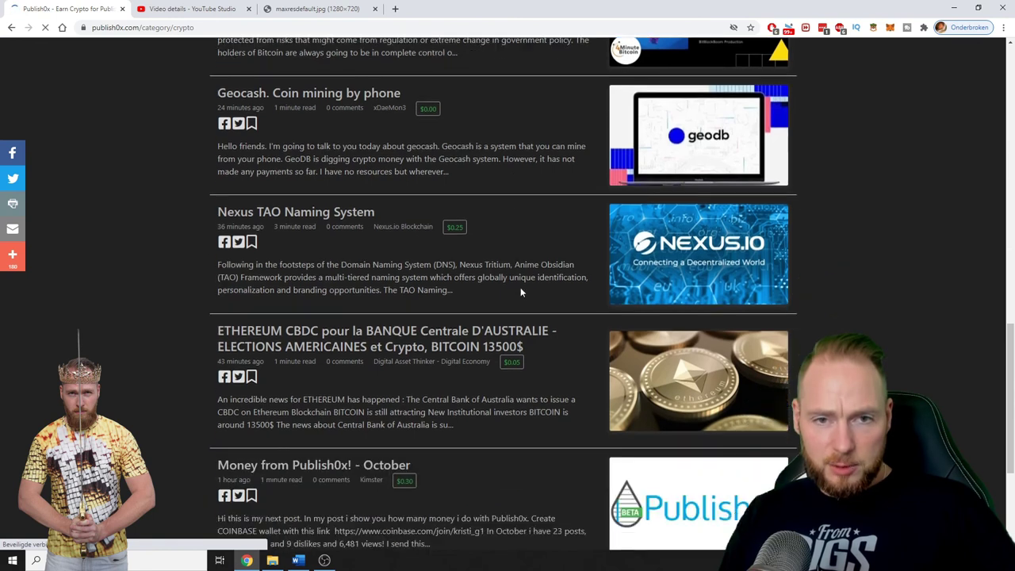
scroll(488, 257, "down", 1)
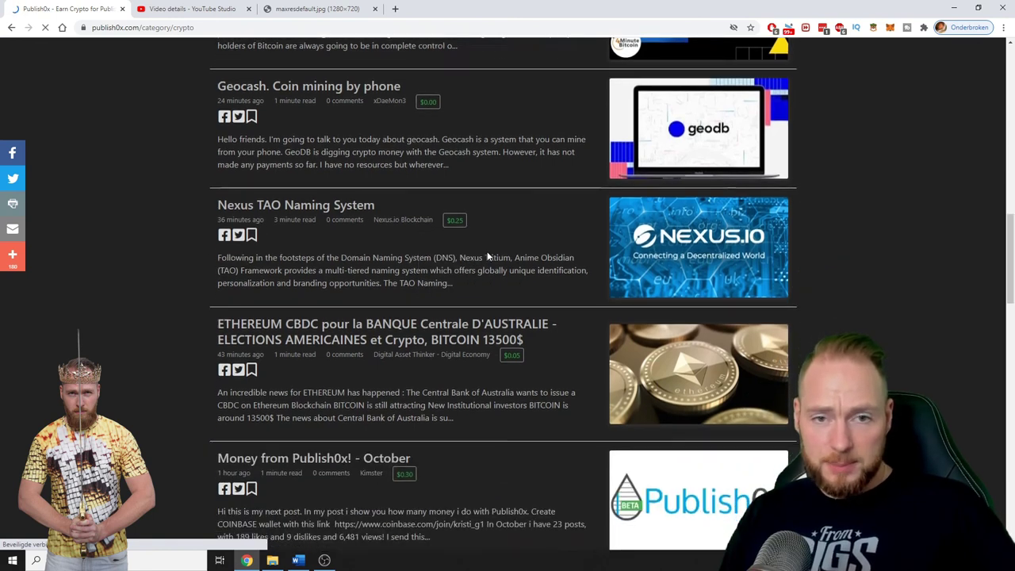
scroll(487, 251, "down", 2)
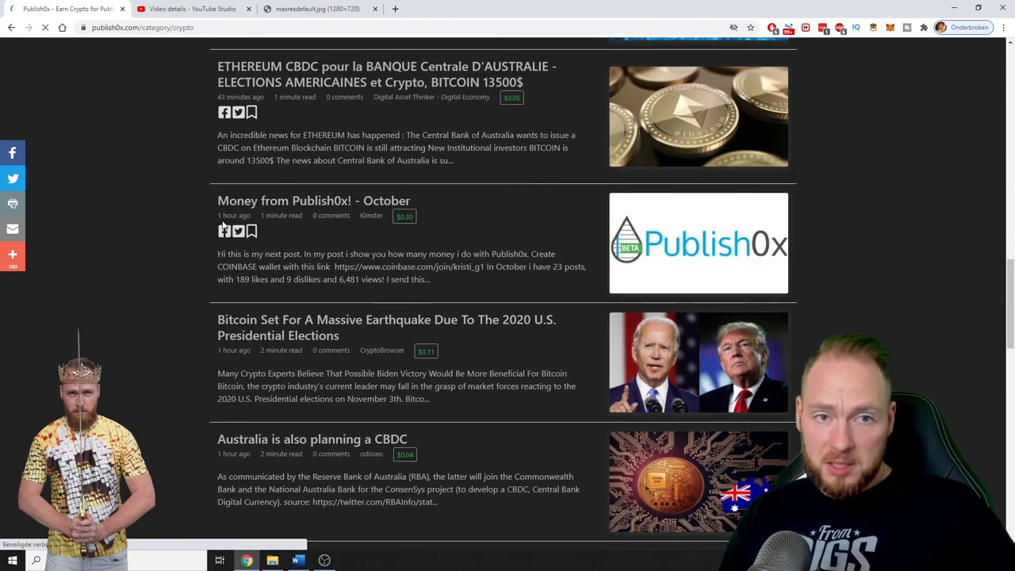
scroll(519, 230, "down", 4)
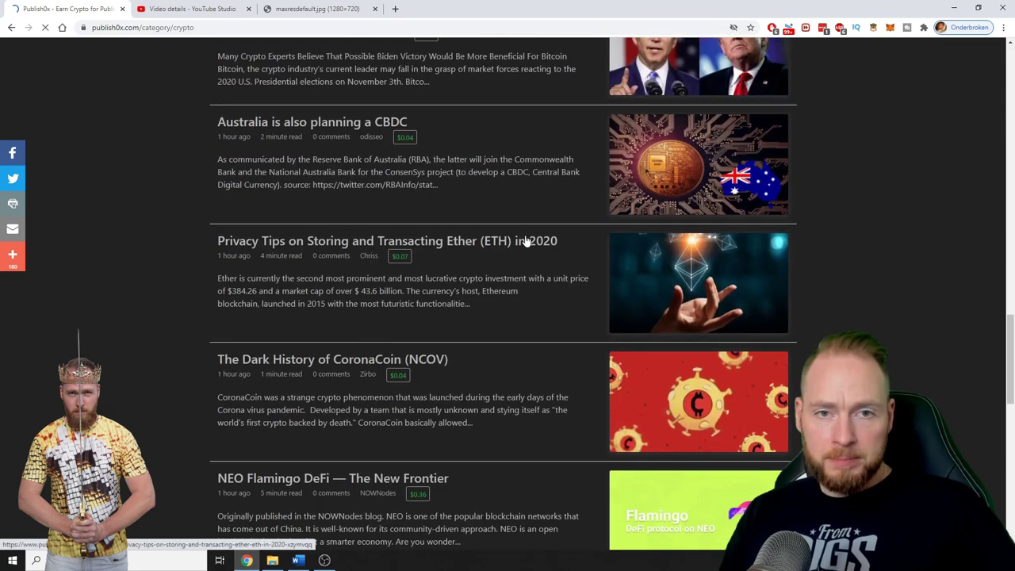
scroll(524, 241, "down", 3)
scroll(525, 240, "down", 2)
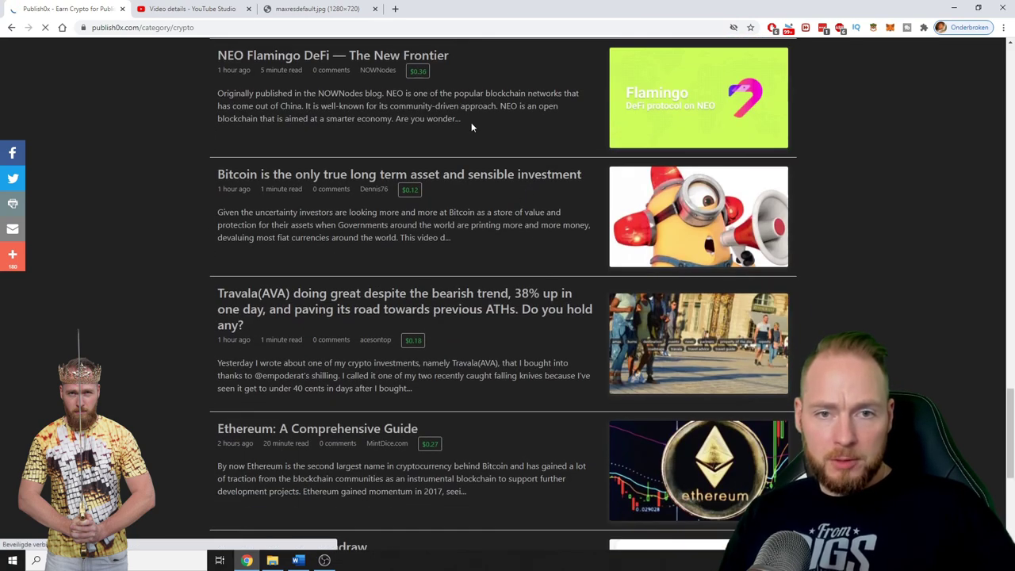
scroll(498, 198, "down", 1)
scroll(498, 198, "down", 3)
scroll(499, 198, "down", 2)
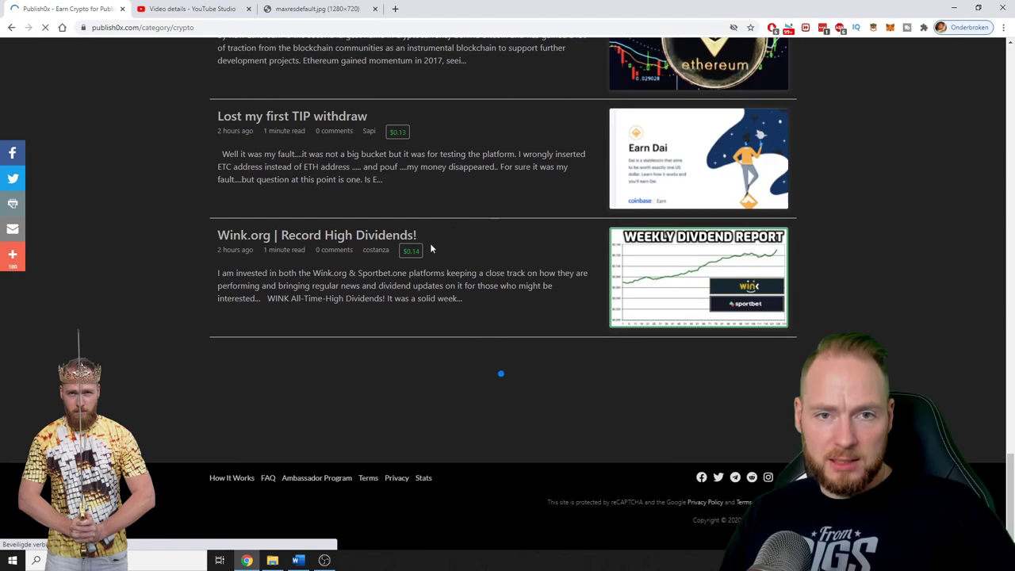
scroll(527, 257, "up", 5)
scroll(524, 246, "up", 5)
scroll(522, 233, "up", 4)
scroll(522, 233, "up", 7)
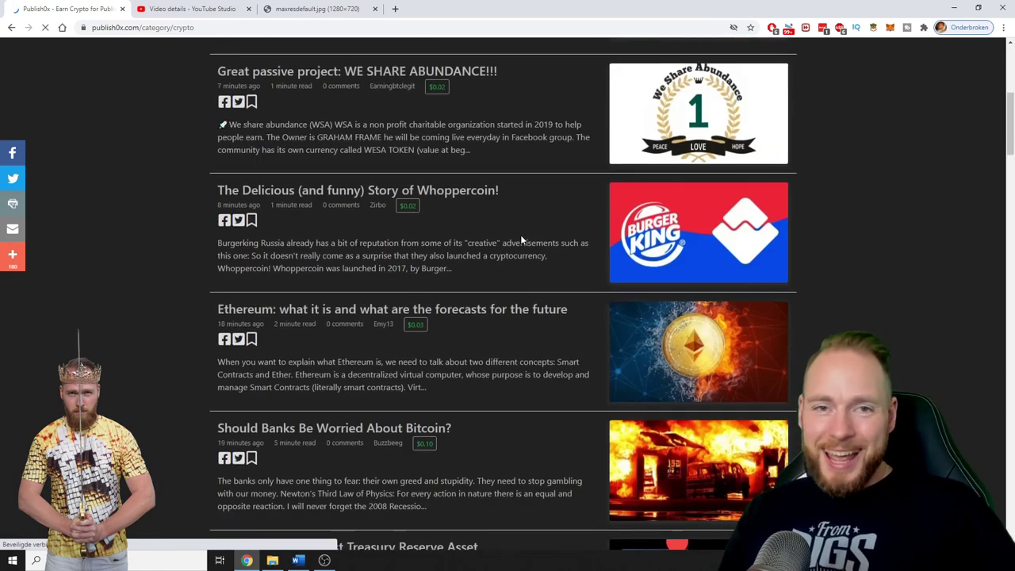
scroll(520, 235, "up", 5)
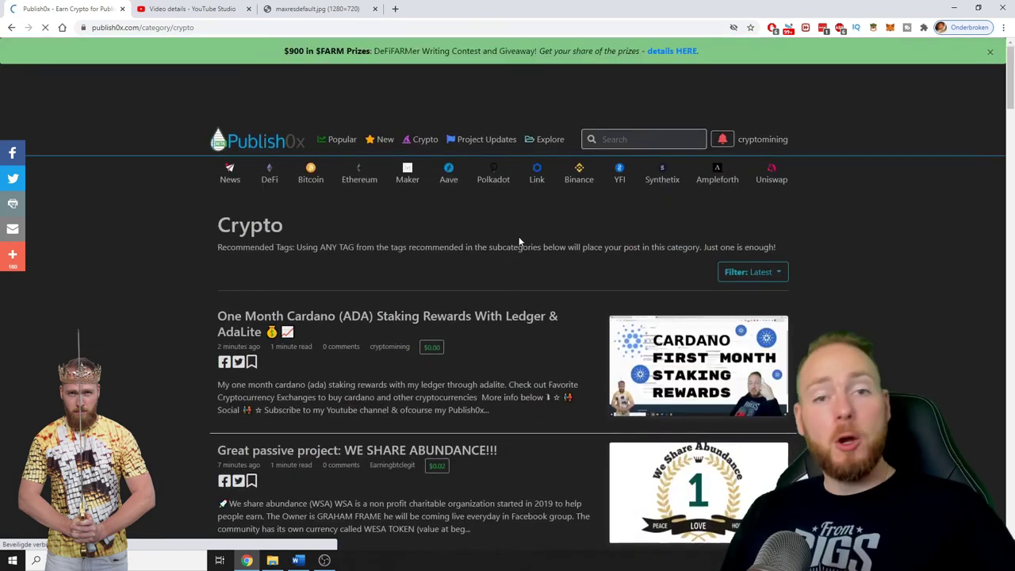